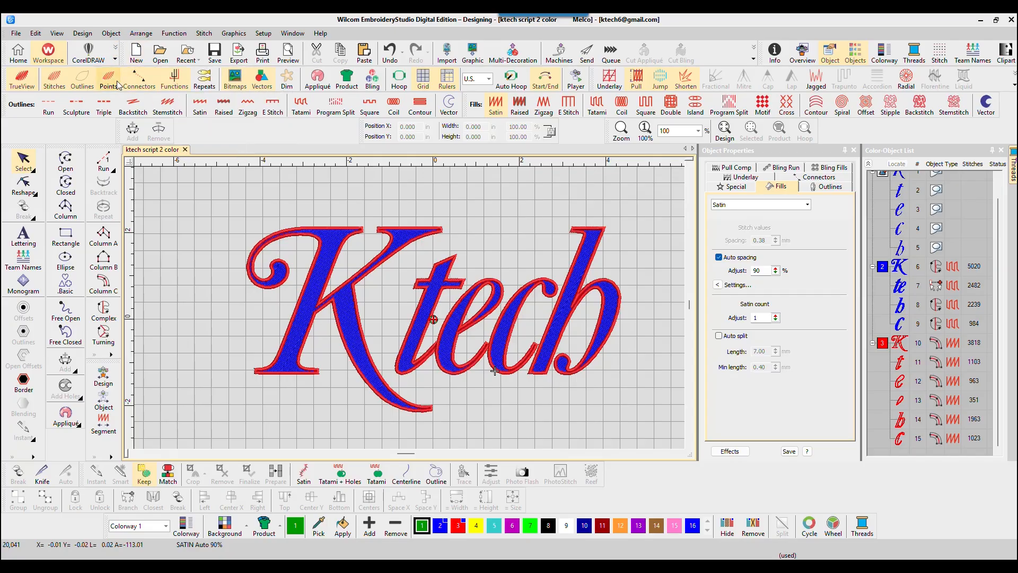
Step: Review the machine formats available for the Ktech embroidery design around the Melco entry, then dismiss the list without changing the format
click(82, 34)
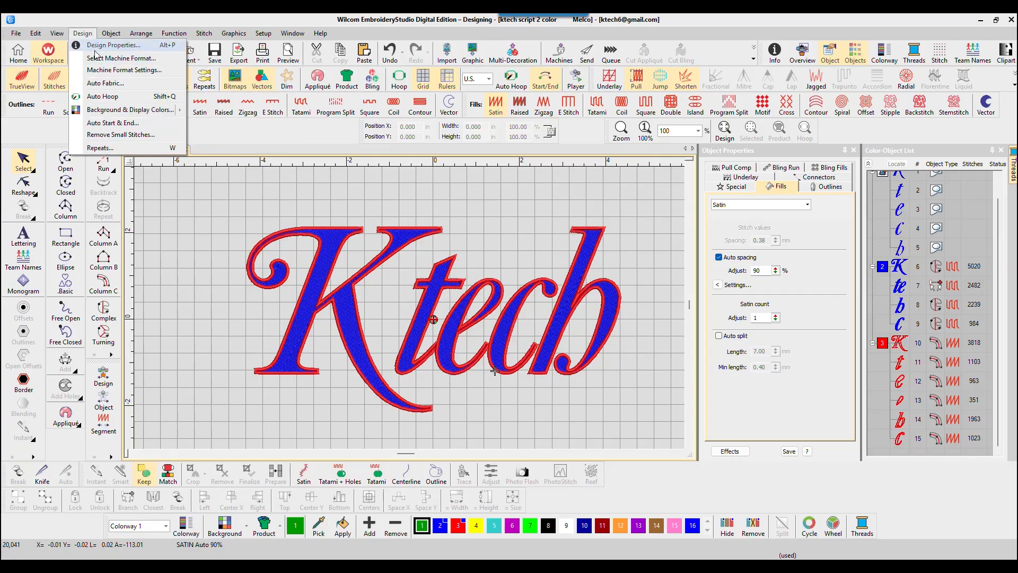
click(99, 57)
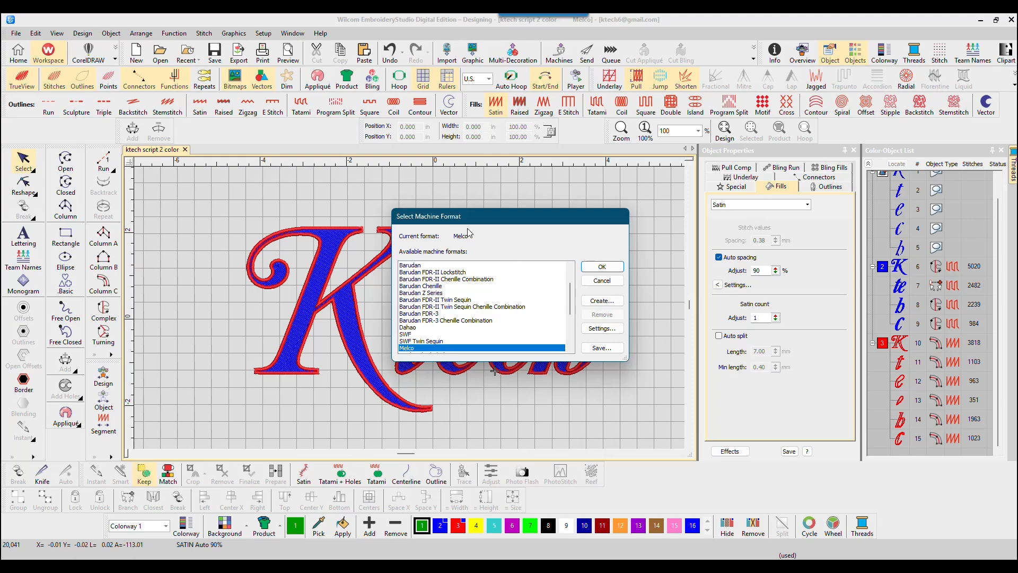
drag(486, 220, 515, 118)
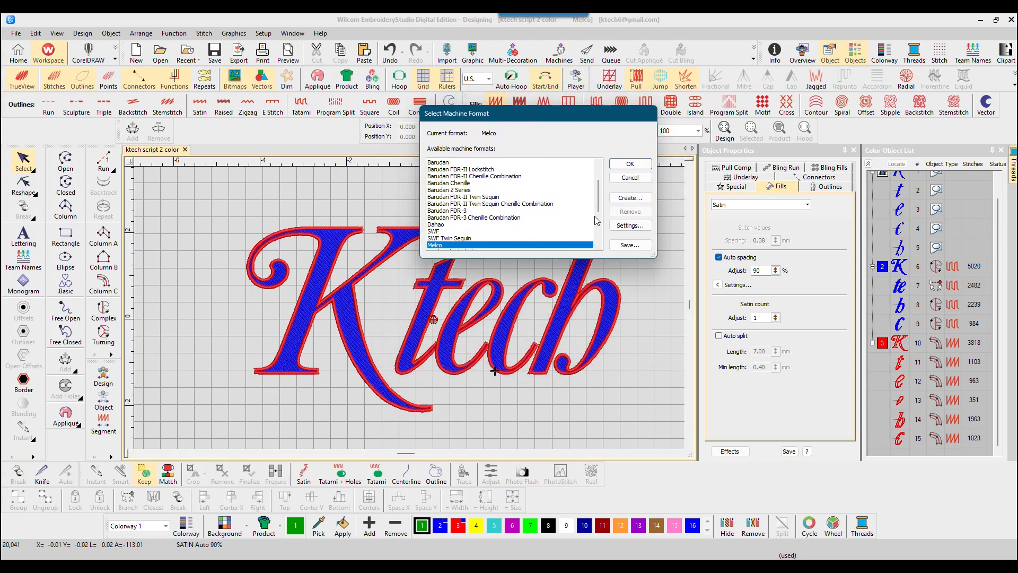
mouse_move(598, 194)
mouse_down()
mouse_move(592, 176)
mouse_move(594, 207)
mouse_up()
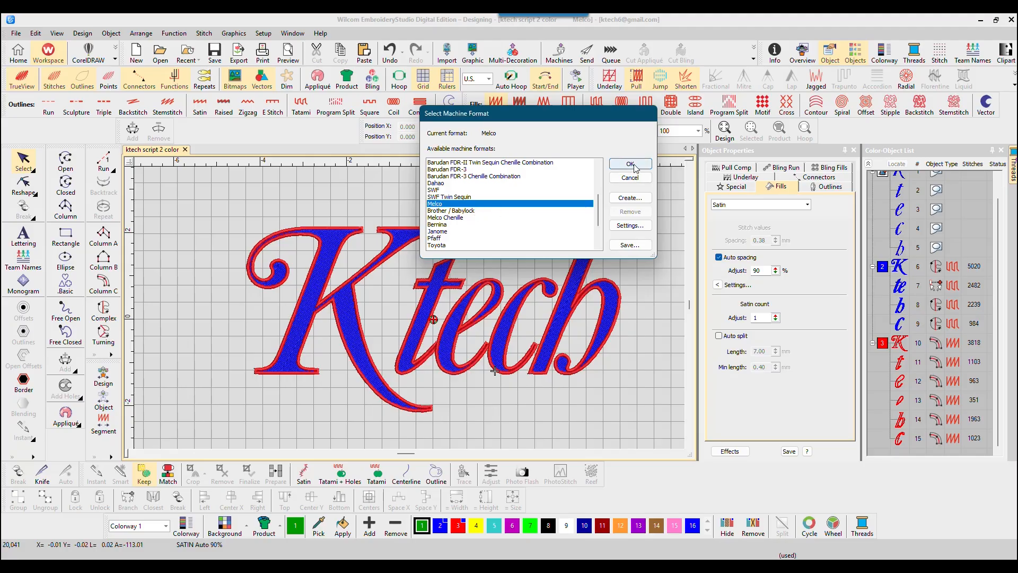
click(642, 180)
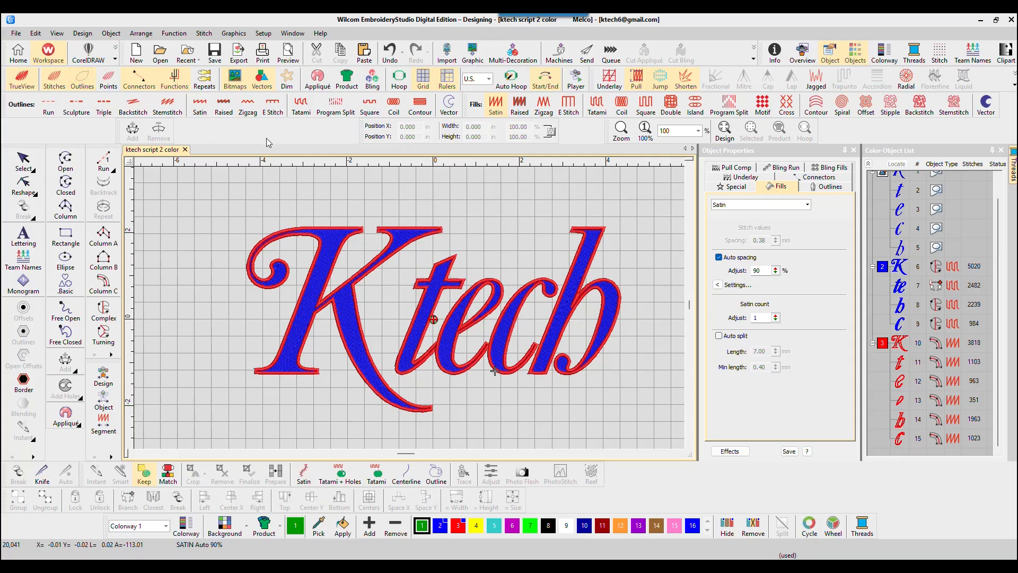
Step: Switch to CorelDRAW and check which version is installed
click(347, 565)
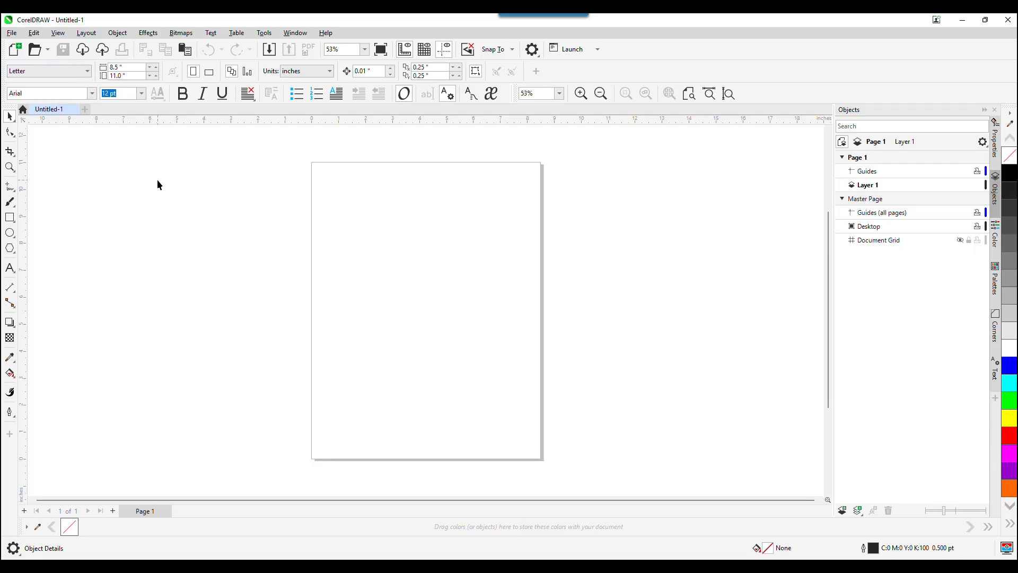
click(326, 32)
click(388, 250)
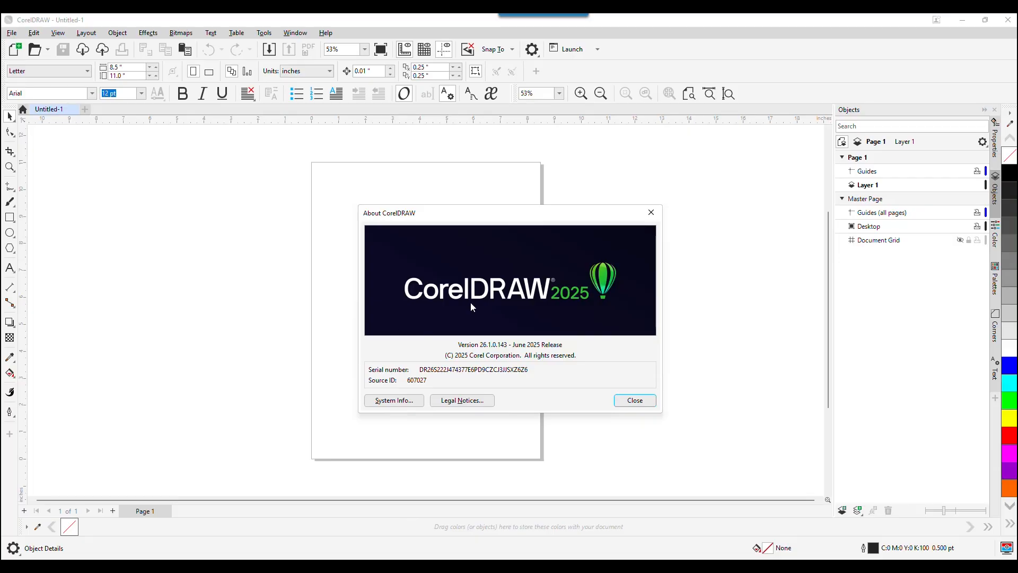
click(631, 401)
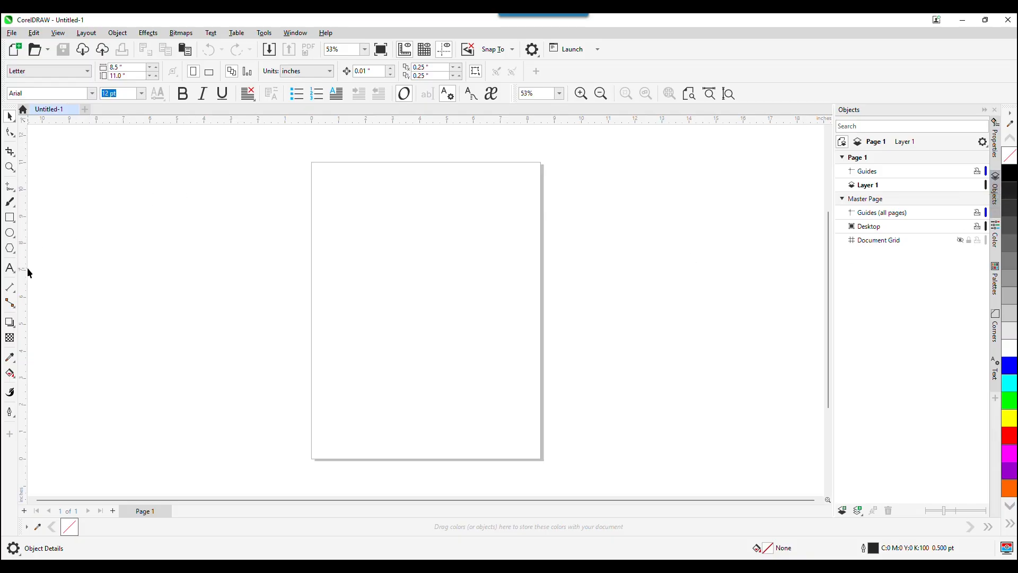
Step: Add the artistic text "Ktech" in the upper part of the page and select it as an object
click(9, 268)
click(359, 240)
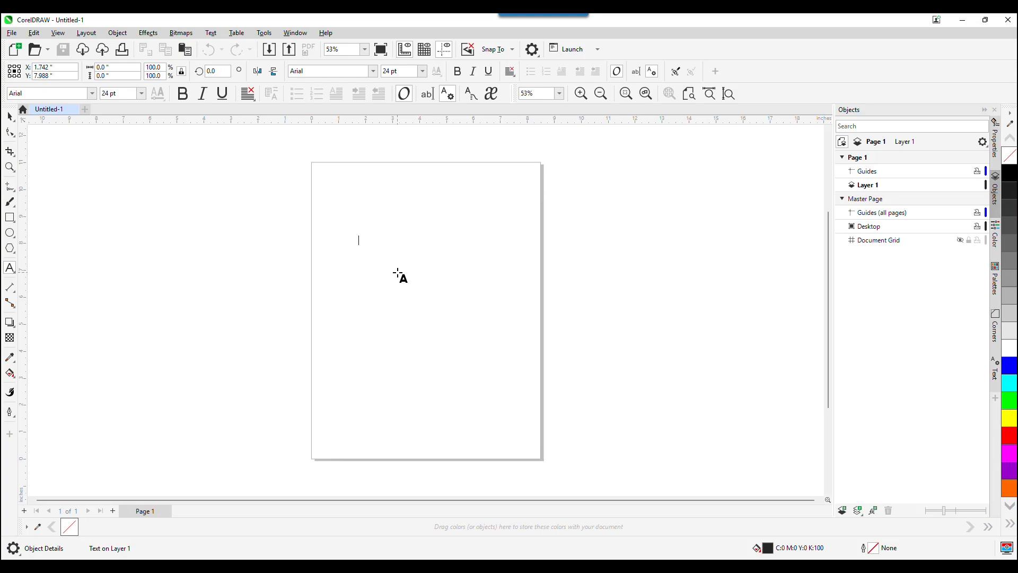
text(Ktech)
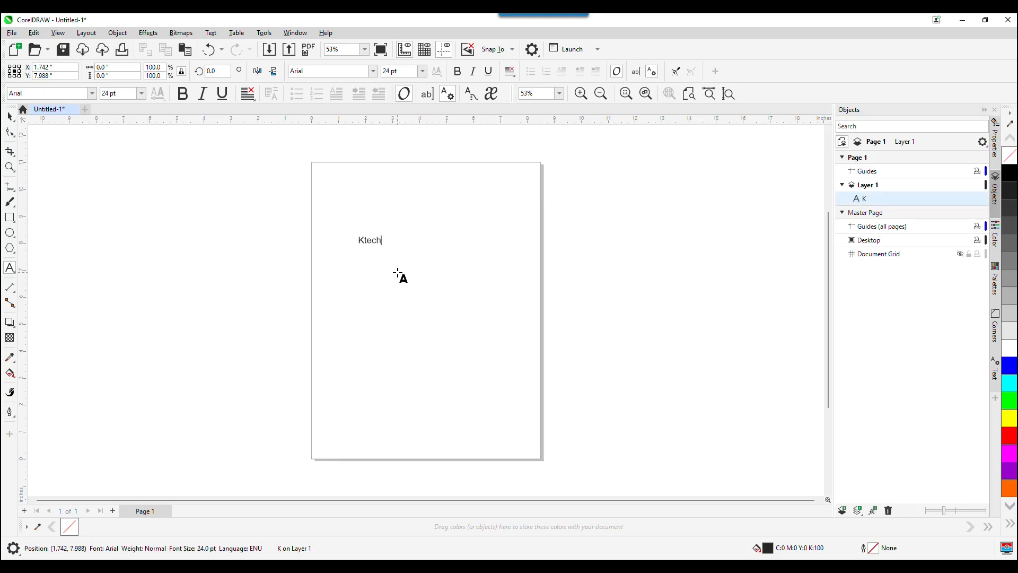
key(Escape)
click(10, 117)
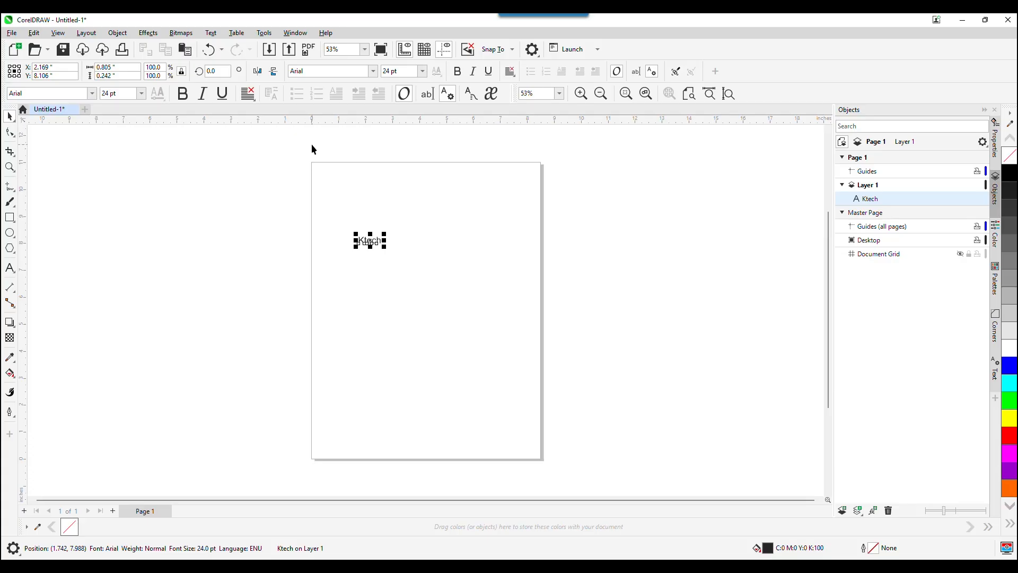
Step: Change the font of the Ktech text to CaslonNo540SwaD
click(342, 73)
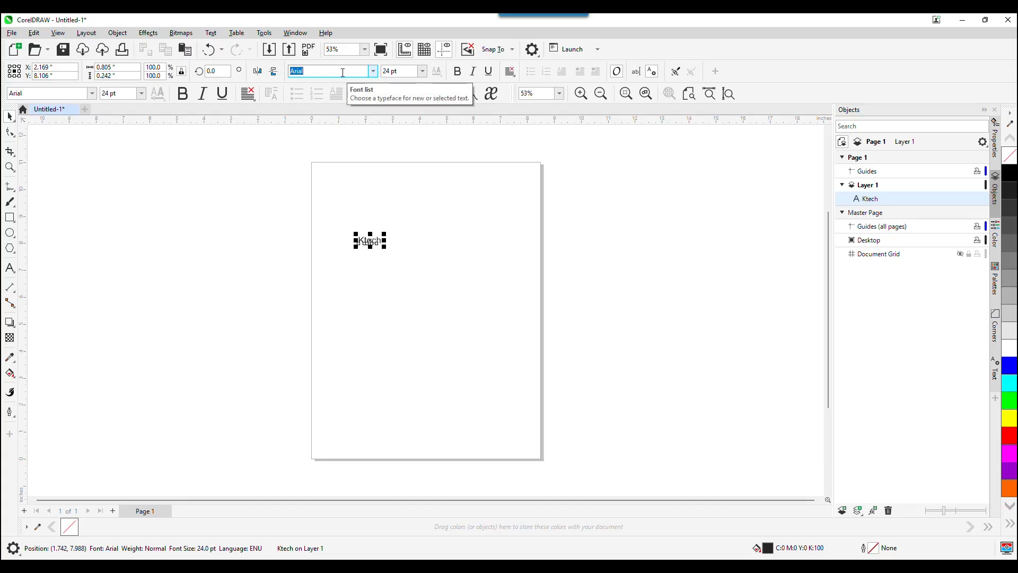
text(Calson)
click(374, 70)
click(435, 225)
click(435, 225)
click(435, 226)
click(435, 226)
click(435, 226)
click(435, 226)
click(434, 226)
click(435, 226)
click(434, 226)
click(435, 226)
click(435, 226)
click(435, 226)
click(435, 226)
click(435, 226)
click(435, 226)
click(435, 226)
click(435, 226)
click(435, 226)
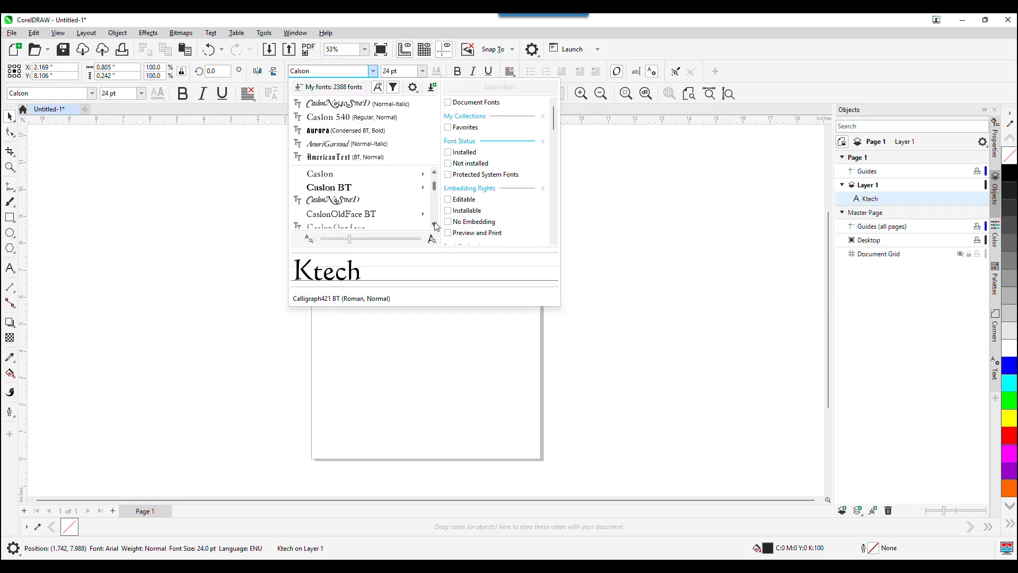
click(334, 199)
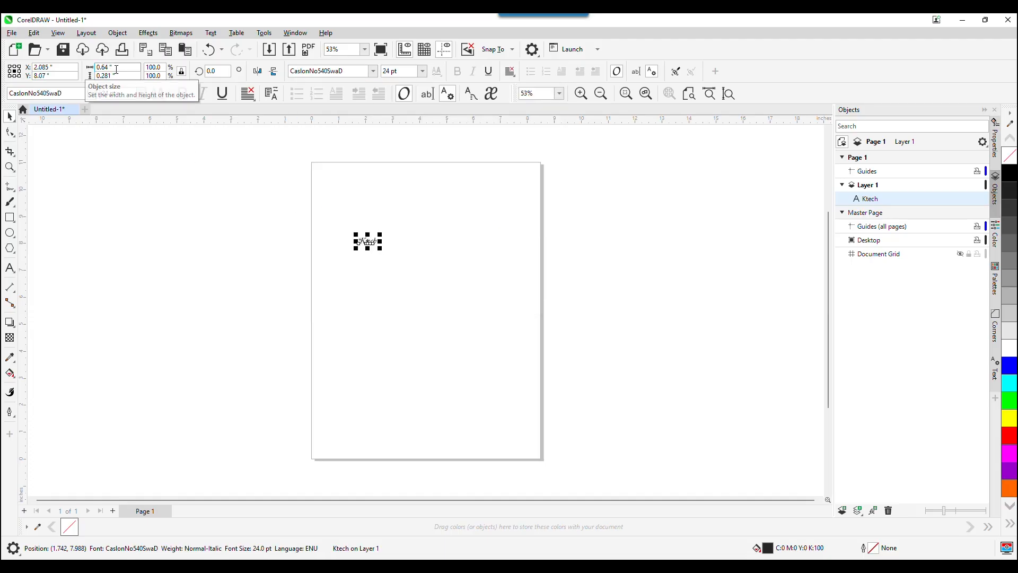
Step: Scale the Ktech text proportionally to a width of 12 inches and deselect it
drag(119, 67, 88, 63)
text(12)
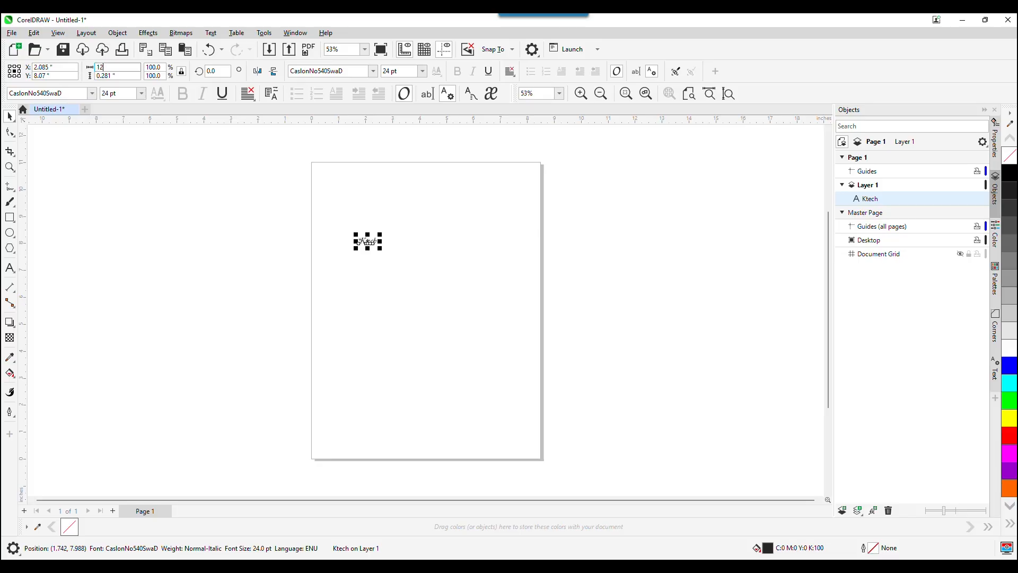
key(Return)
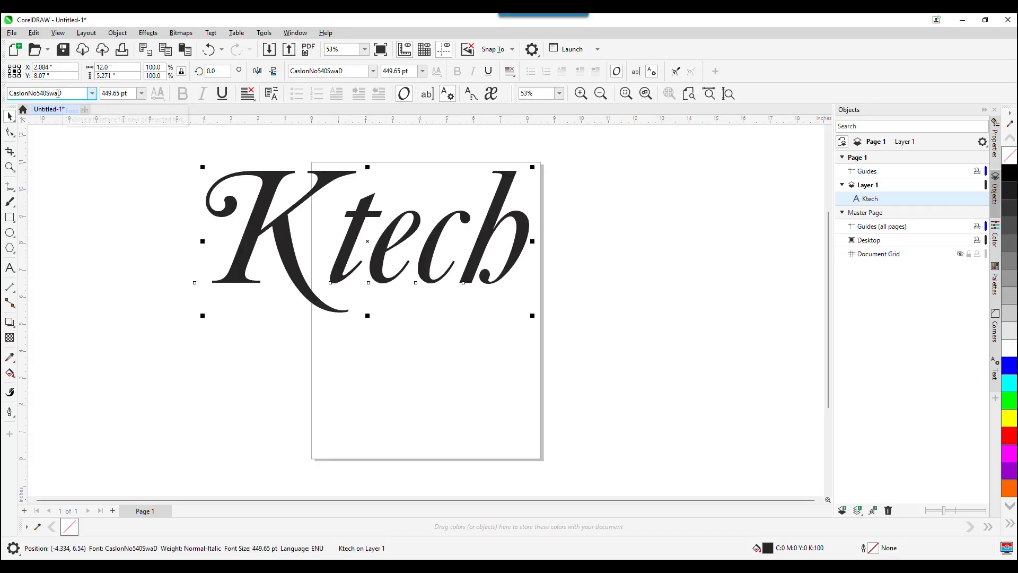
click(98, 152)
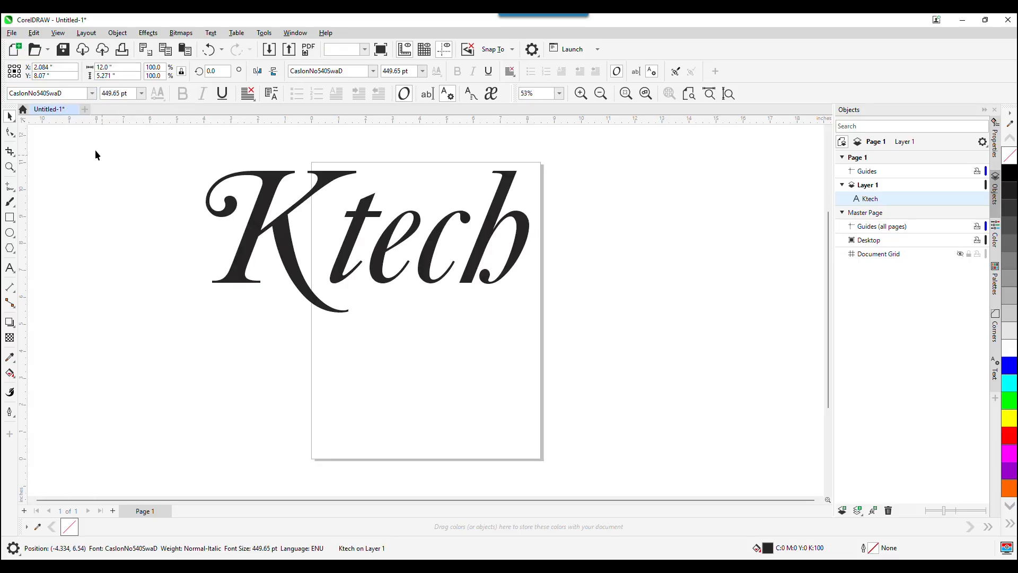
Step: Set the page to Tabloid size in landscape orientation and move the Ktech text to about the middle of the page
click(32, 70)
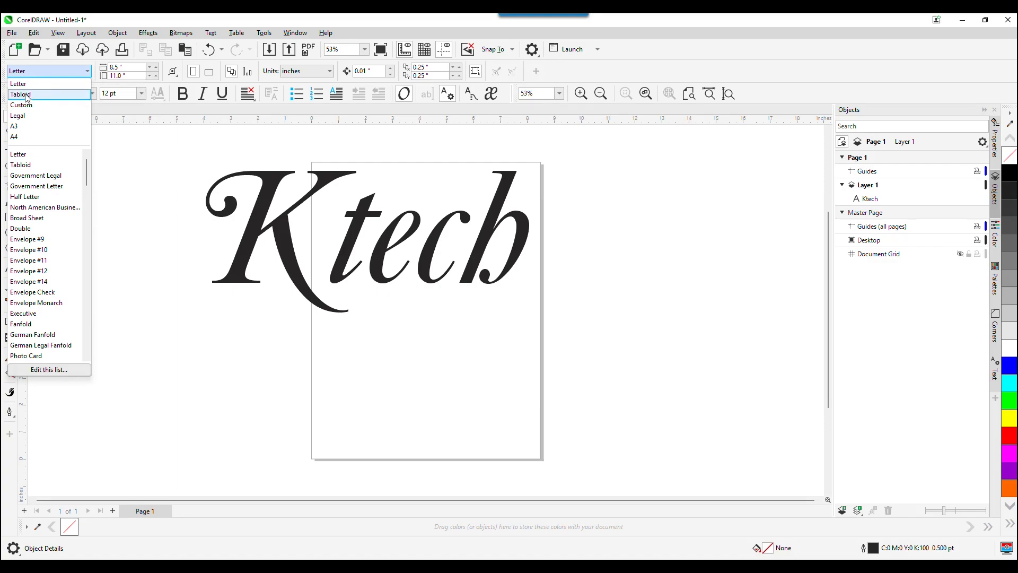
click(24, 94)
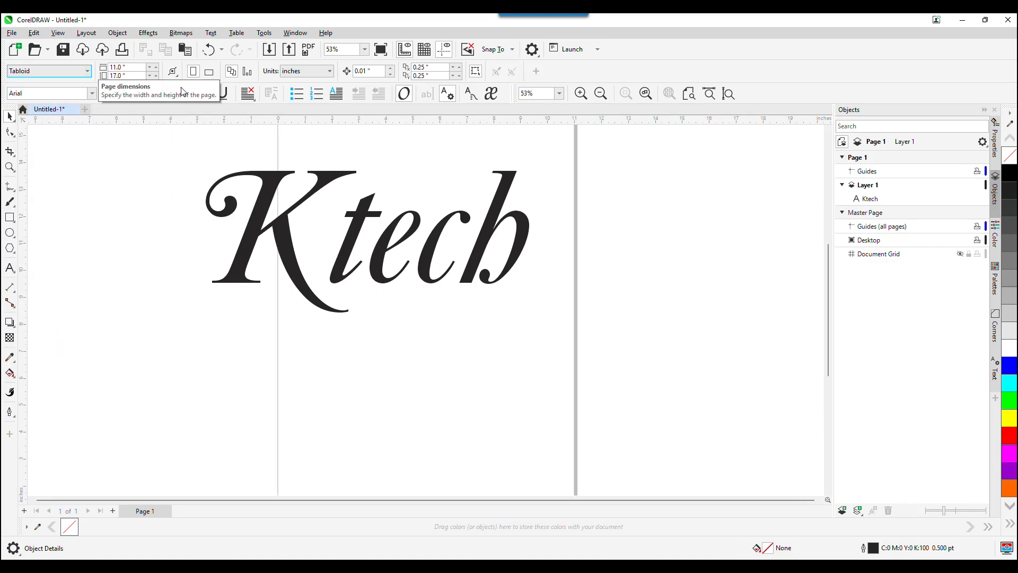
click(210, 75)
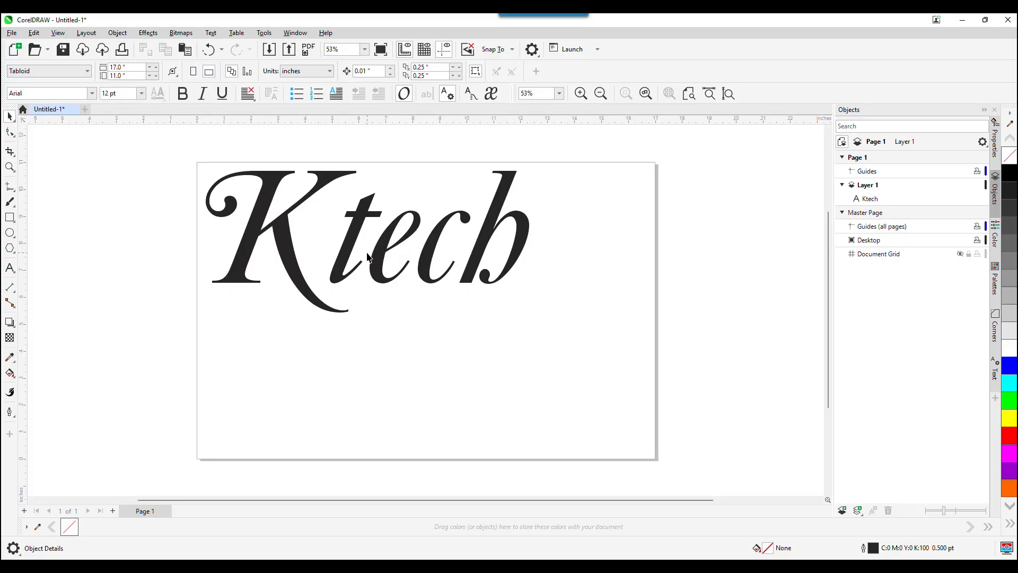
drag(281, 241, 345, 308)
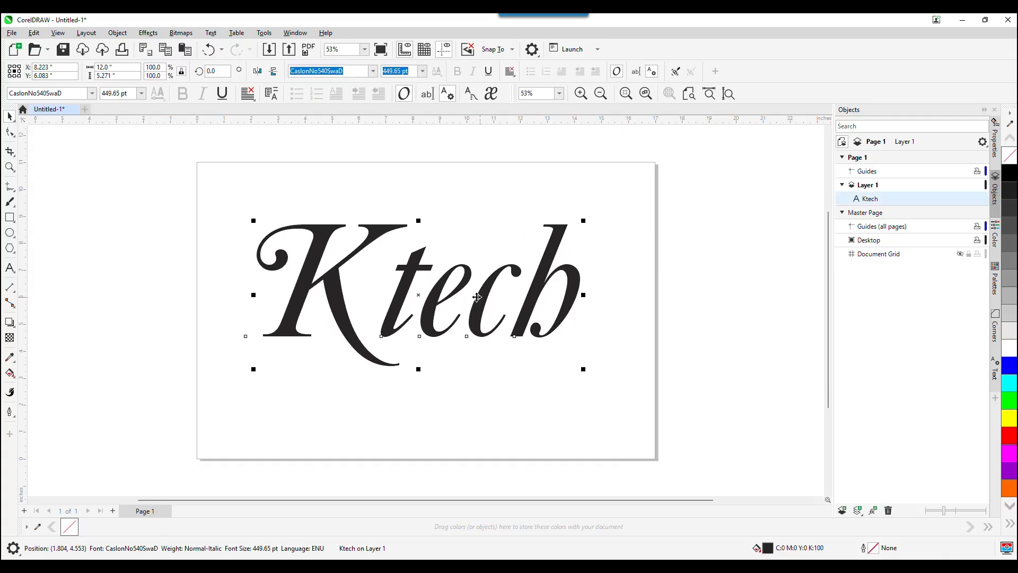
Step: Tighten the letter spacing of Ktech to about 10.7 inches overall width, nudging the h slightly closer to the c
click(10, 131)
drag(584, 371, 549, 367)
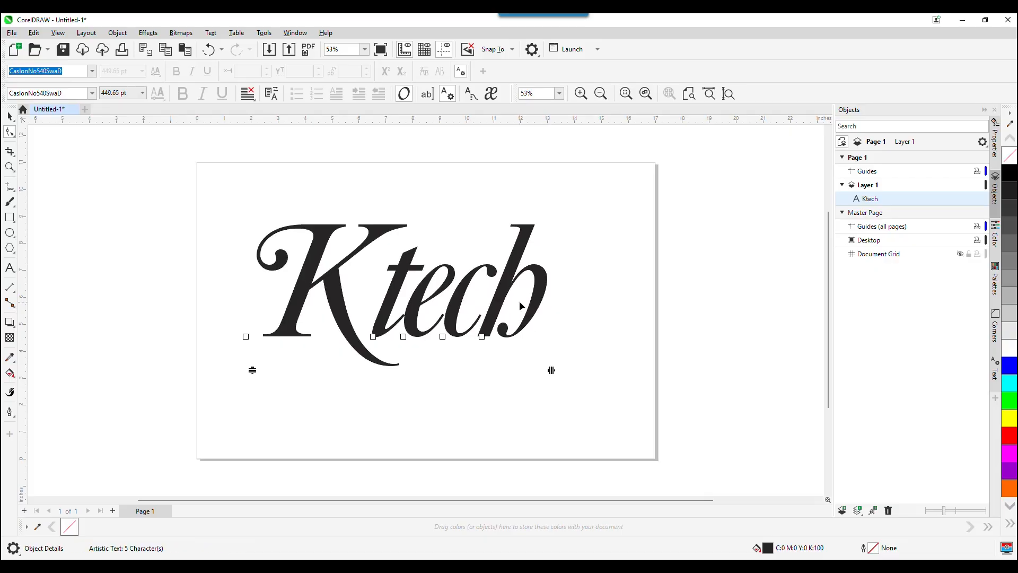
click(481, 336)
drag(483, 339, 481, 339)
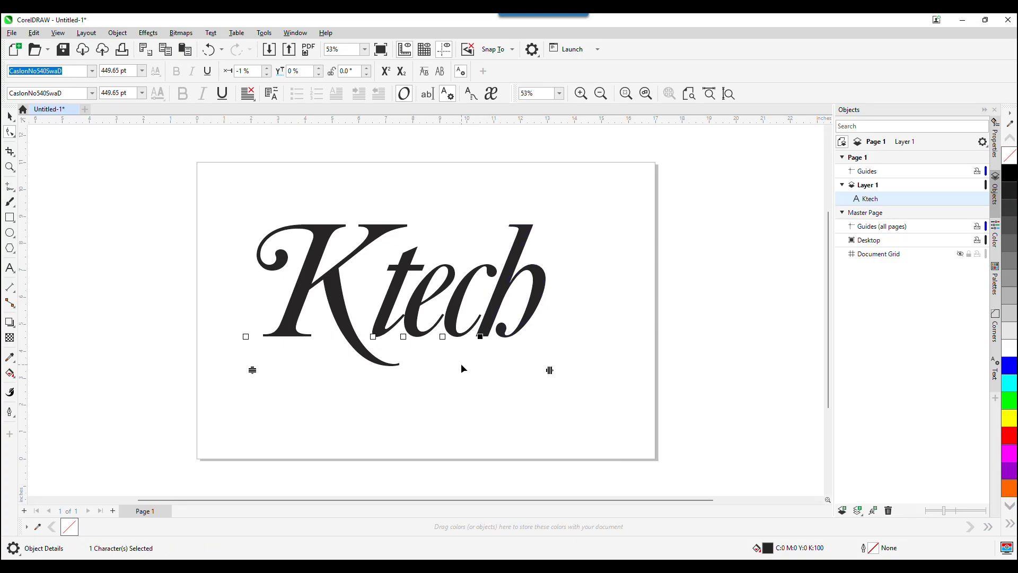
click(468, 391)
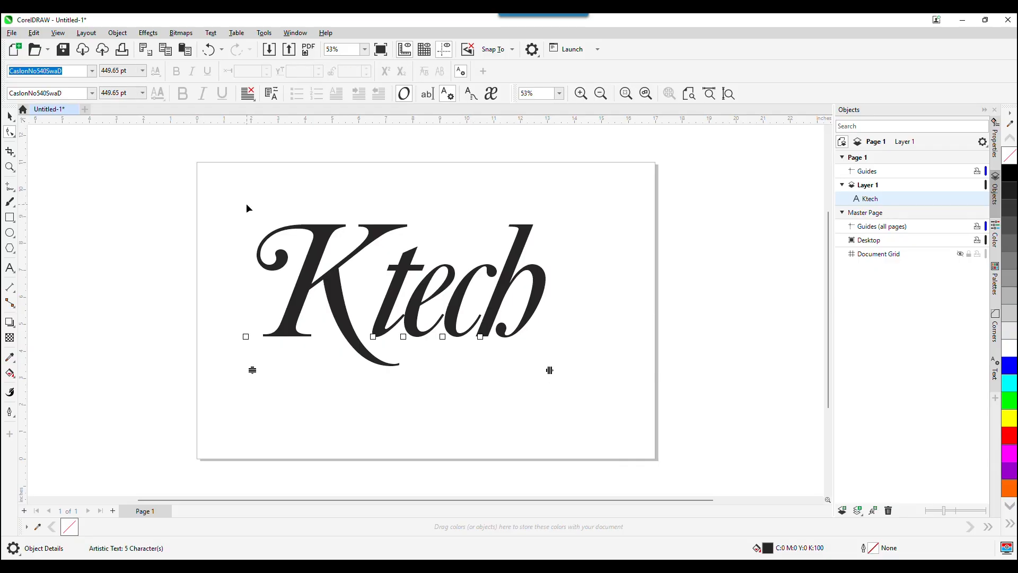
click(10, 117)
key(Escape)
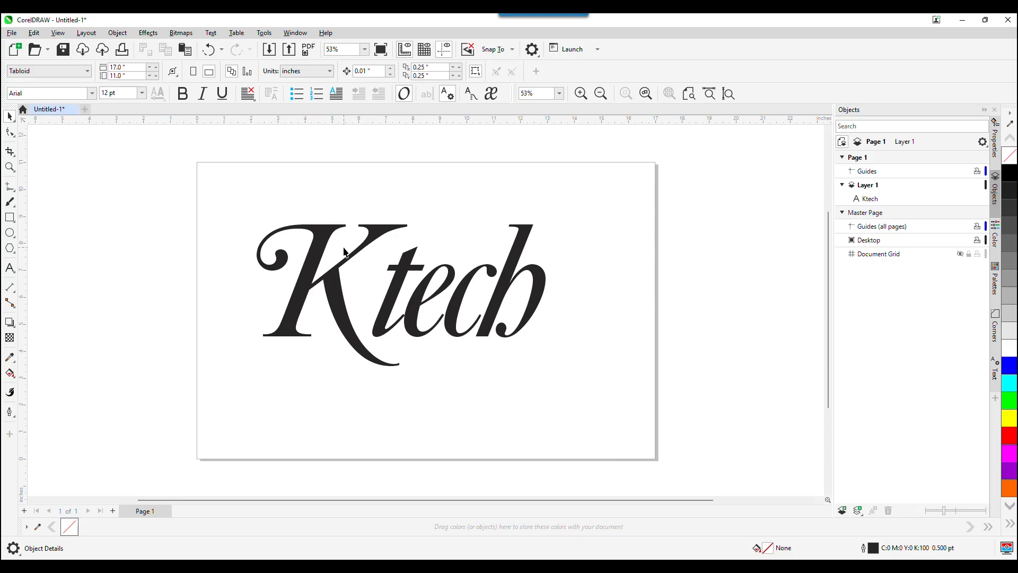
Step: Break the Ktech text apart into five separate letters and clear the selection
click(370, 273)
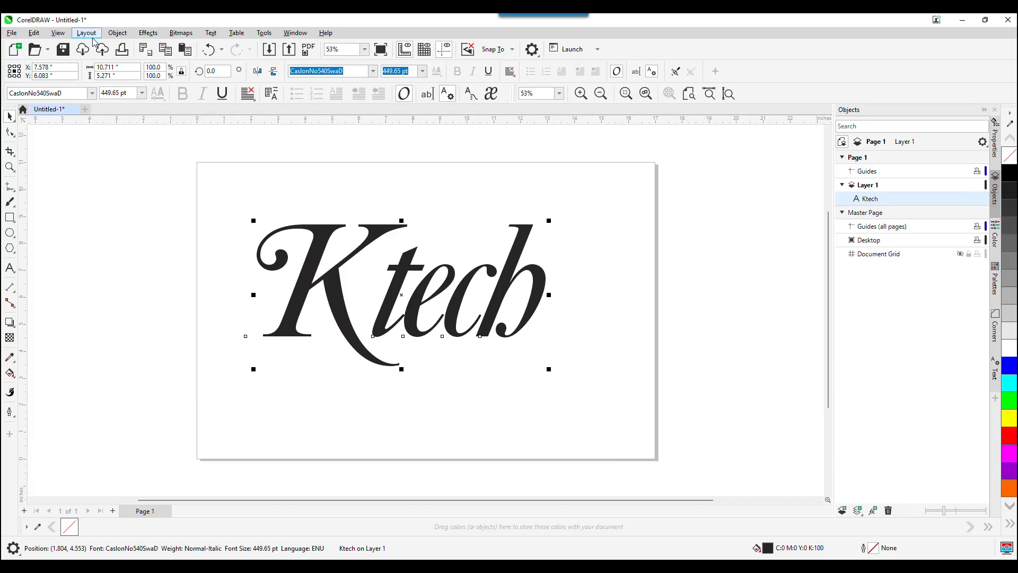
click(117, 33)
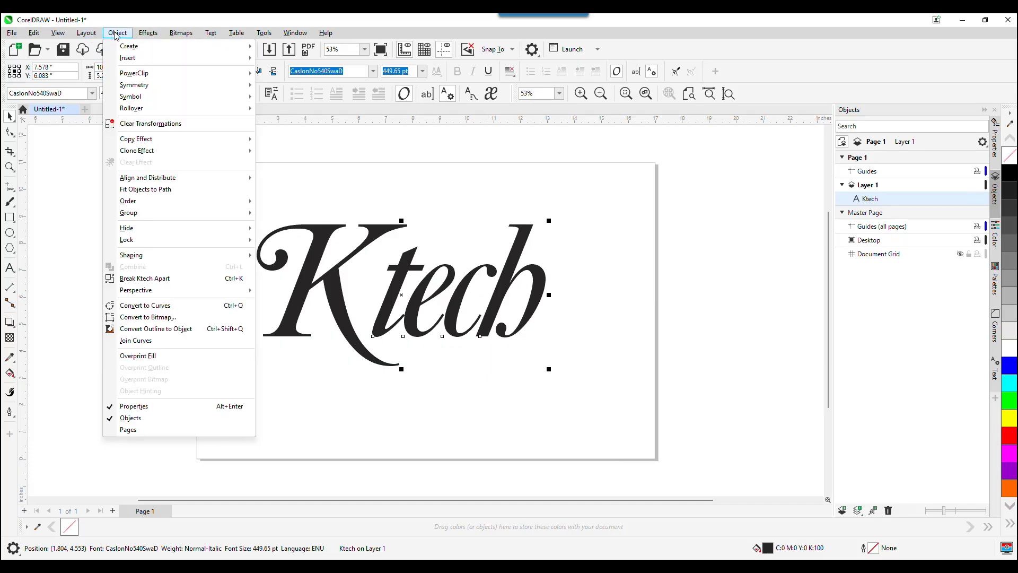
click(160, 279)
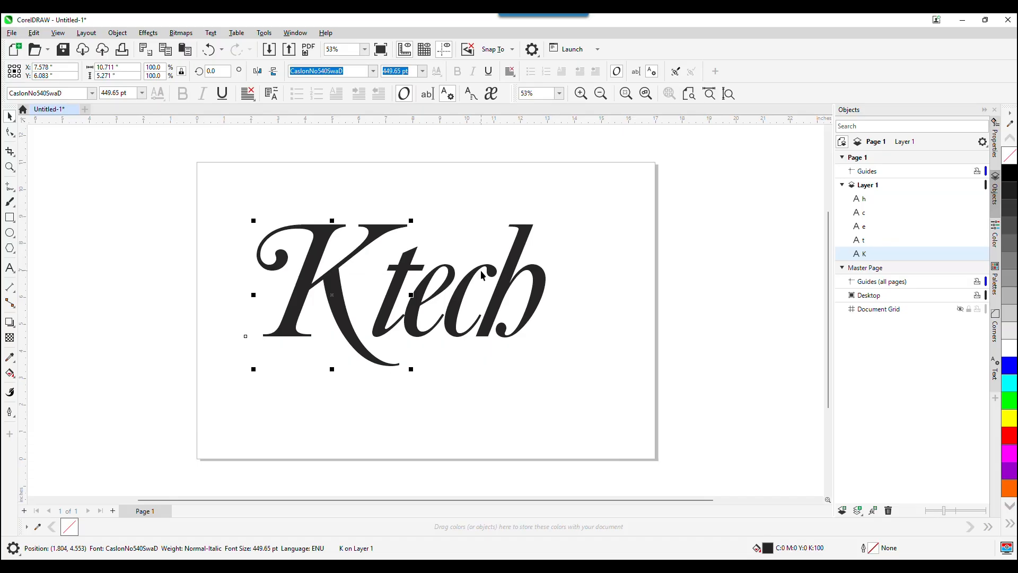
click(297, 182)
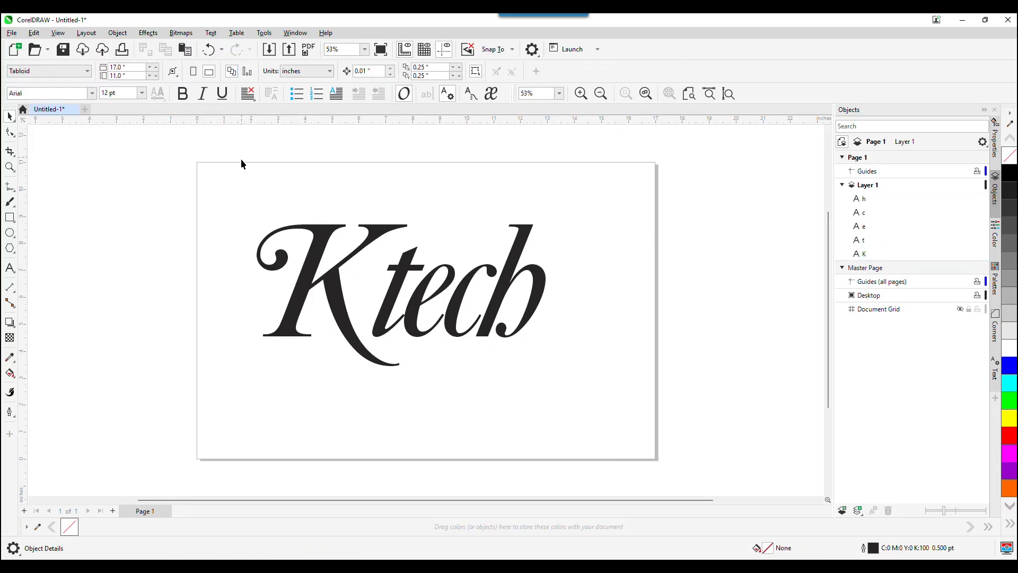
Step: Select all five separate letters and convert them to curves
drag(235, 203, 574, 381)
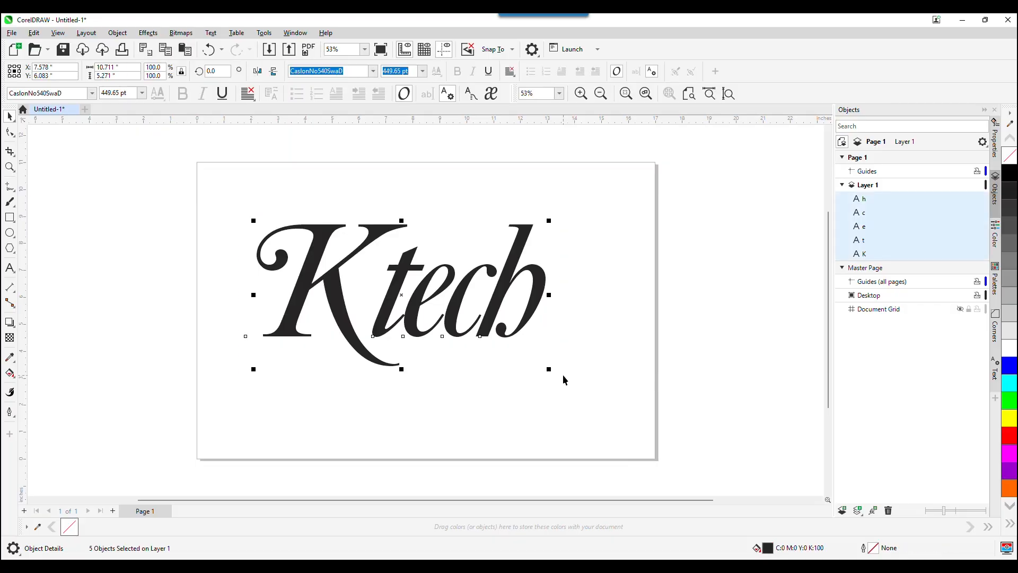
click(117, 33)
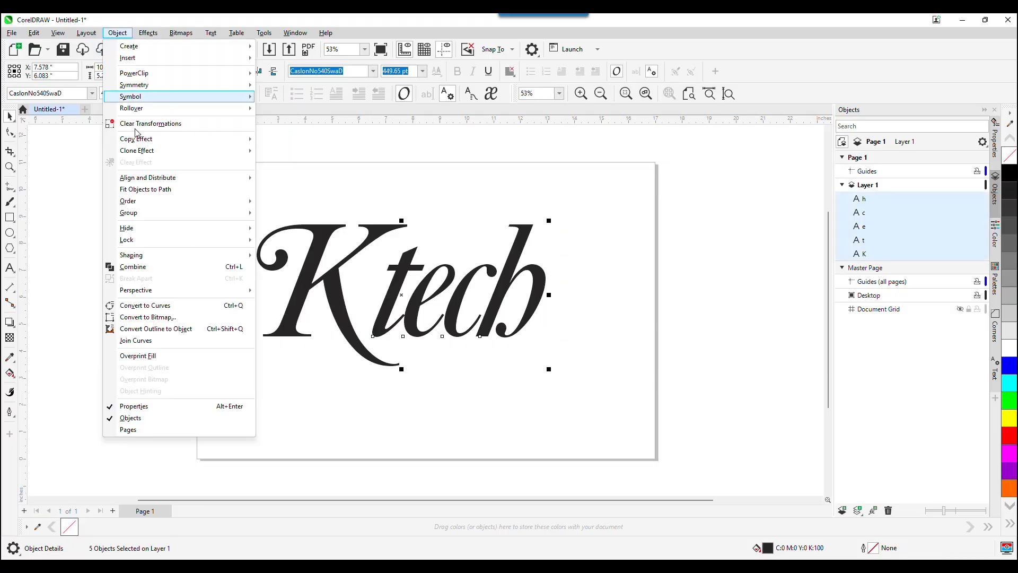
click(155, 306)
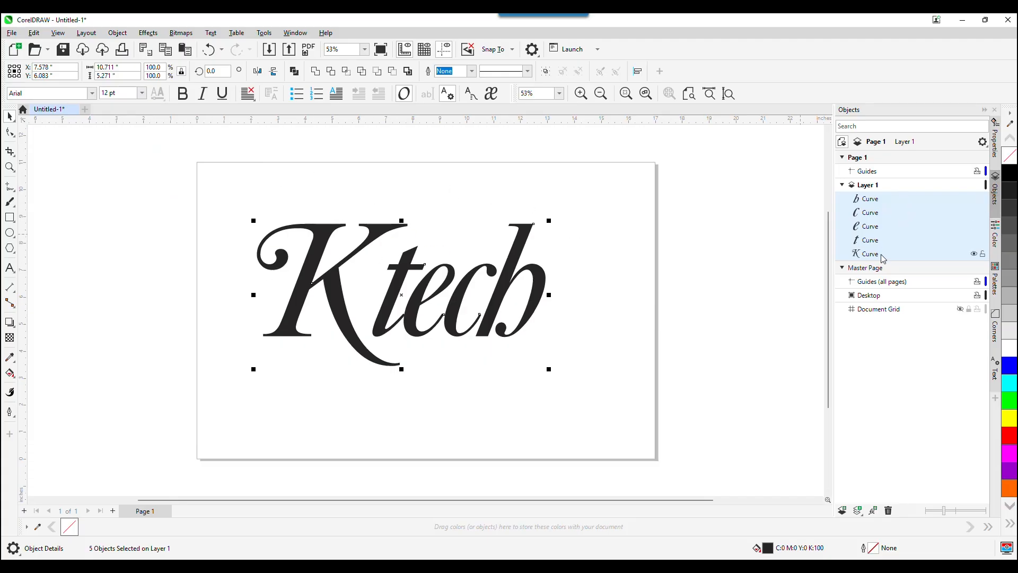
Step: Convert the outlines of the five selected letter curves to objects, and copy all five letters
click(117, 32)
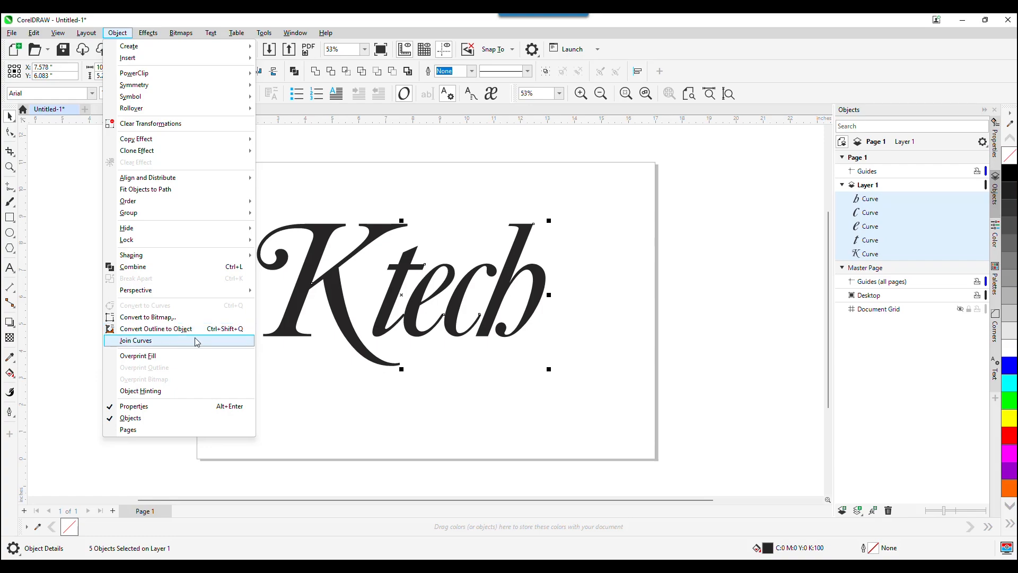
click(132, 334)
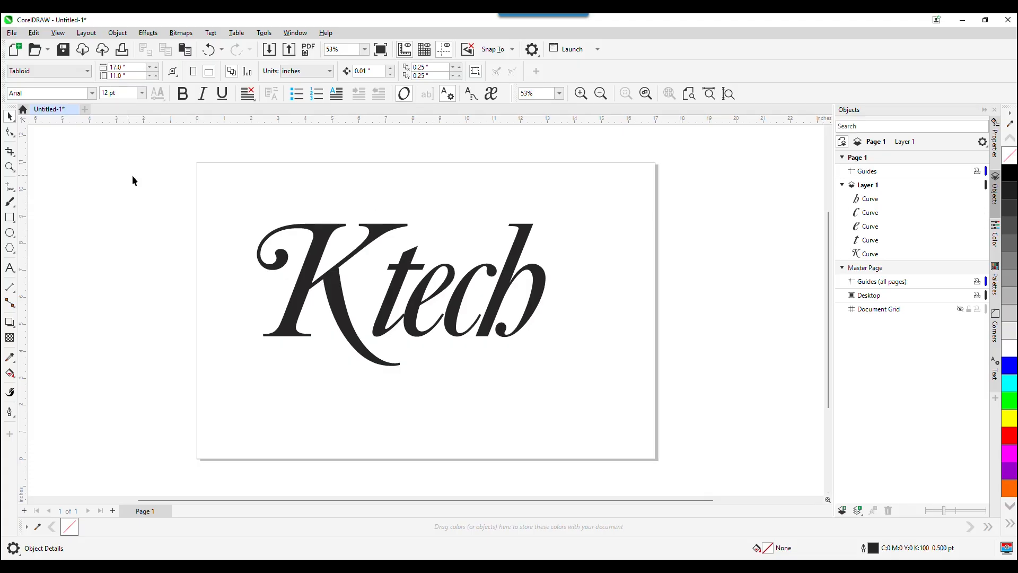
drag(228, 190, 583, 376)
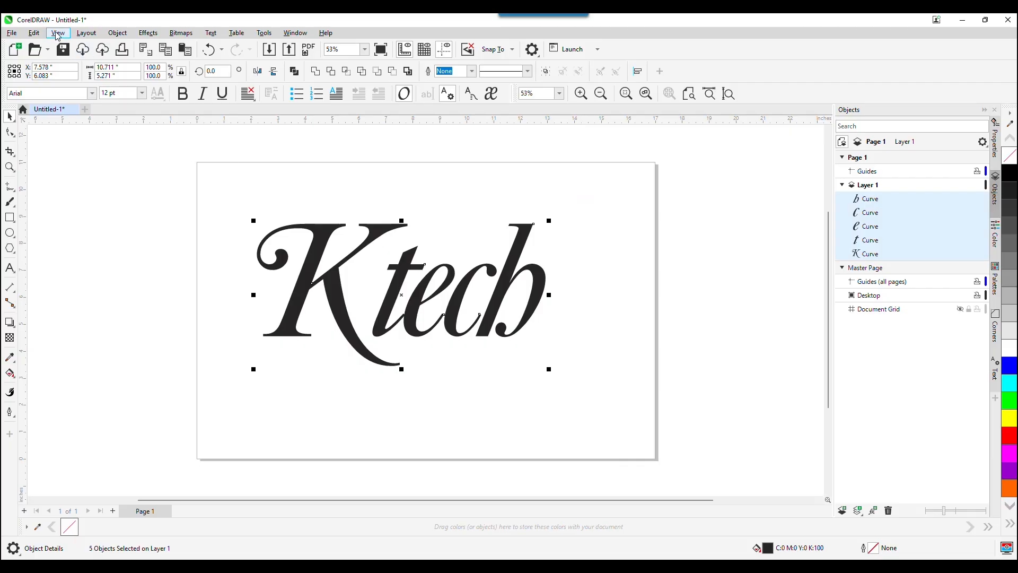
click(35, 36)
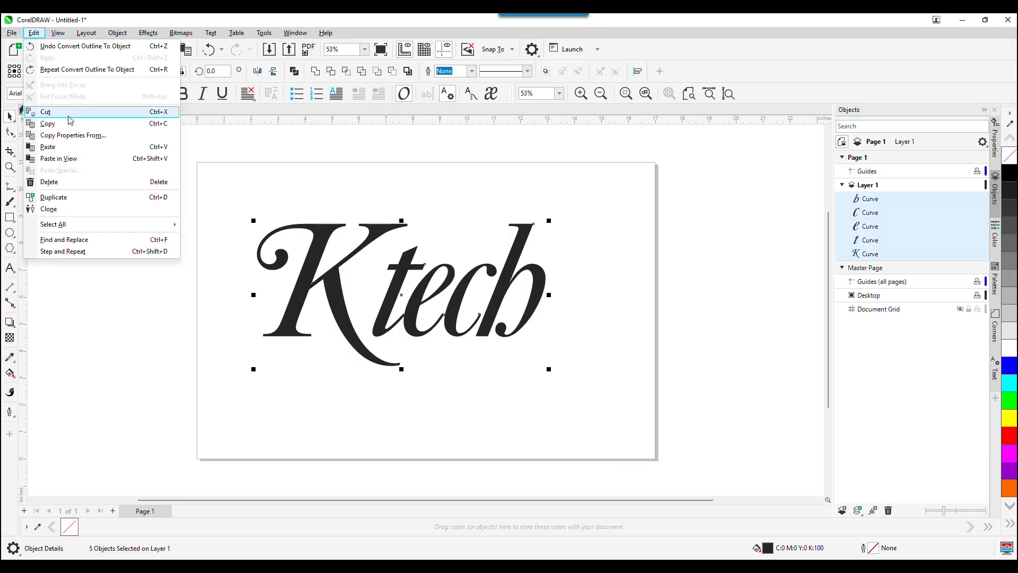
click(47, 124)
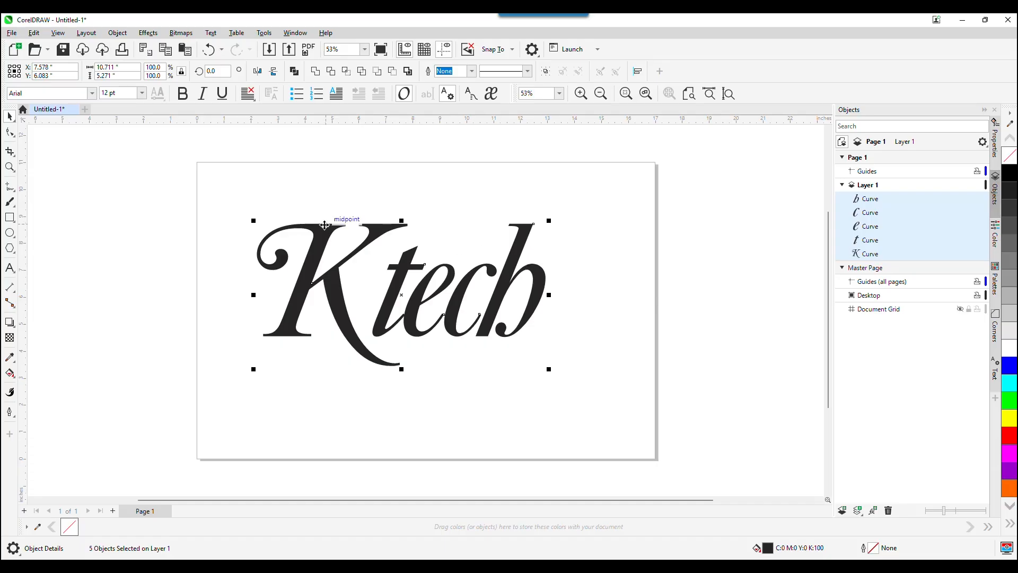
Step: Switch to Wilcom EmbroideryStudio and paste the copied Ktech letters into a new design
mouse_move(371, 565)
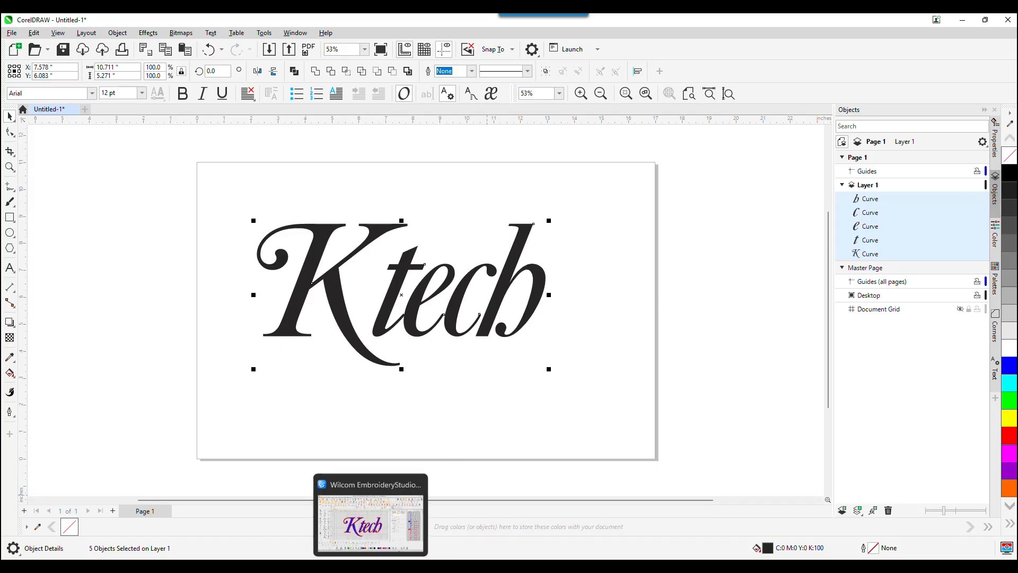
click(371, 517)
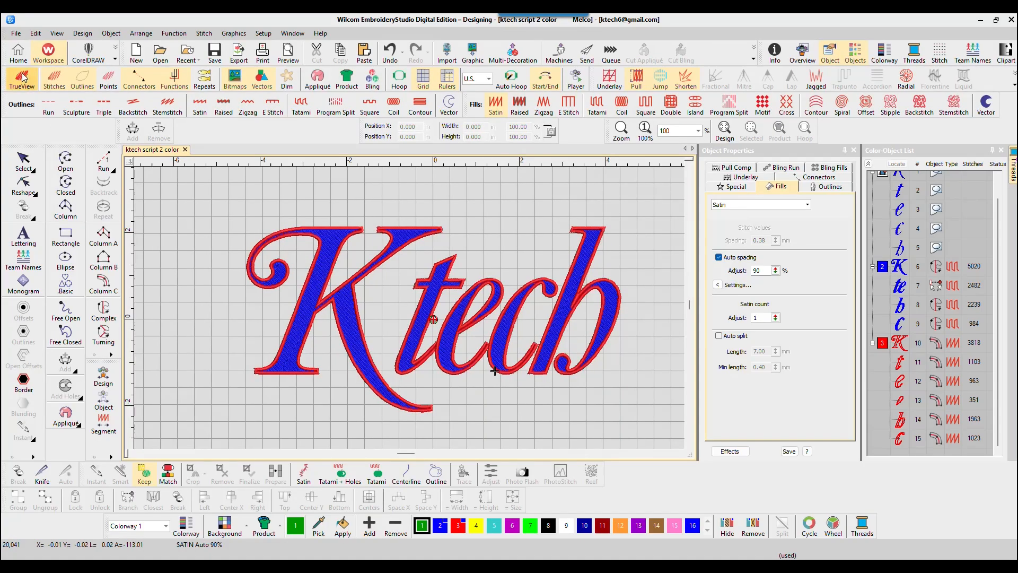
click(16, 33)
click(27, 50)
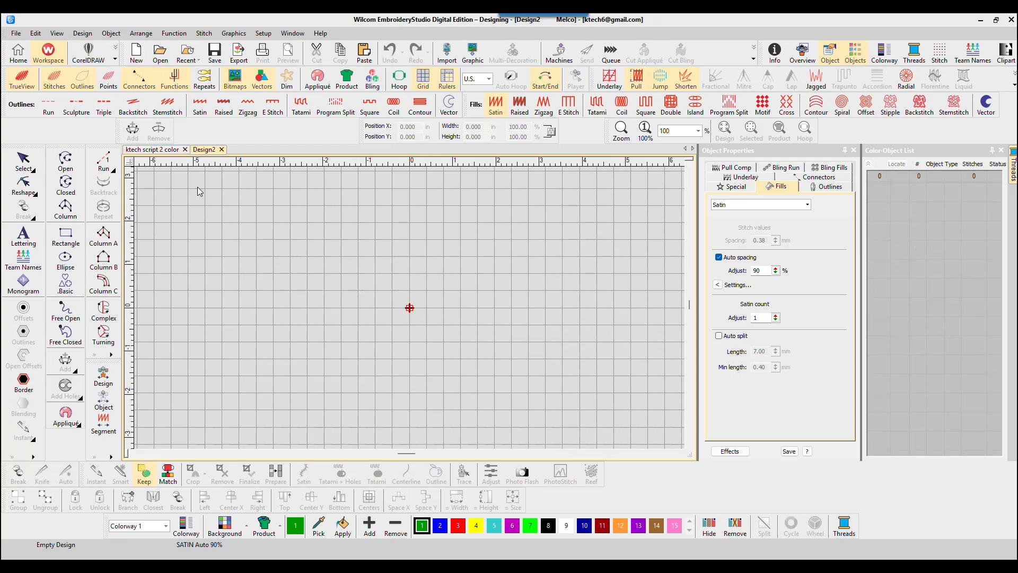
click(36, 33)
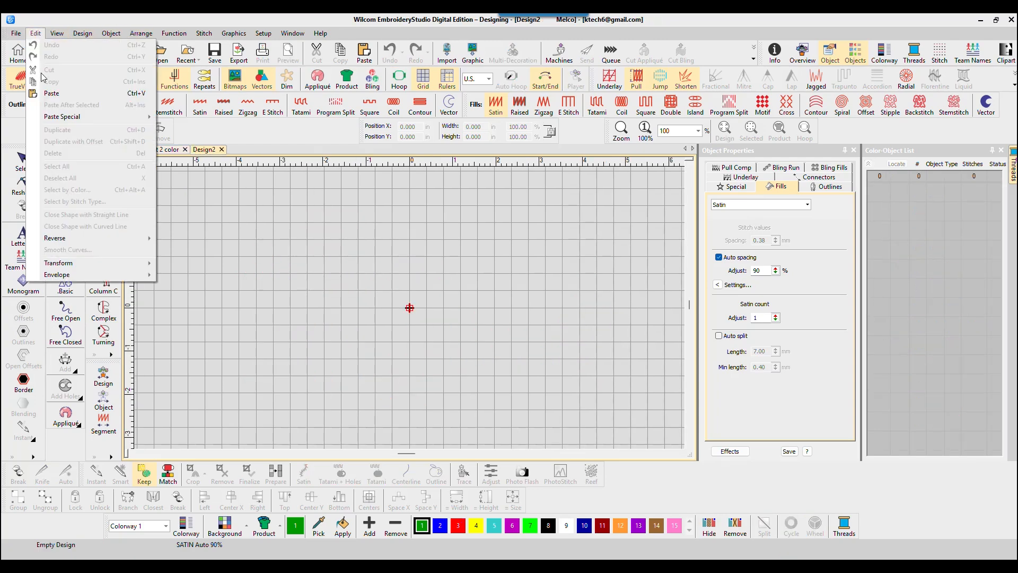
click(62, 94)
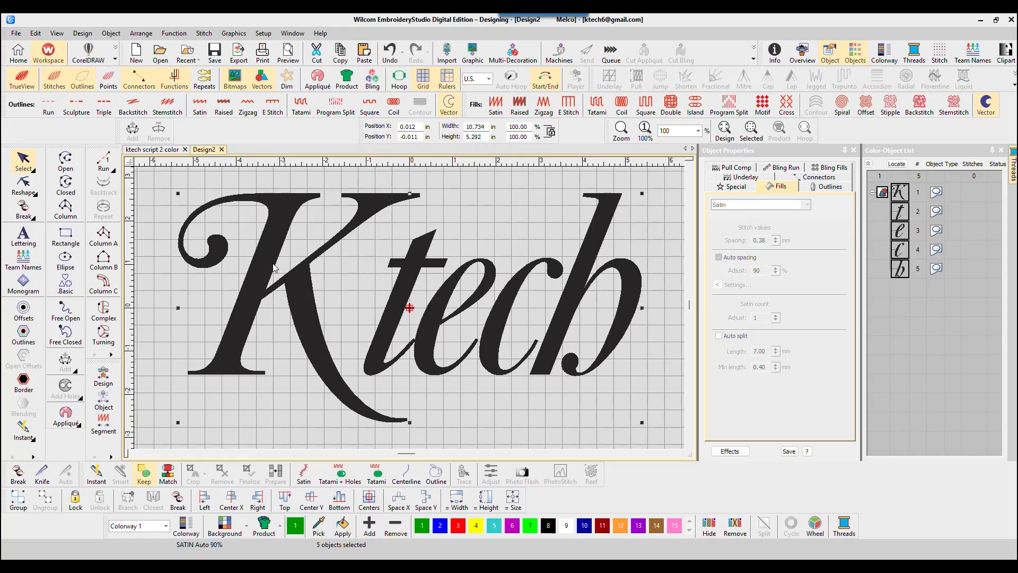
scroll(378, 295, down, 1)
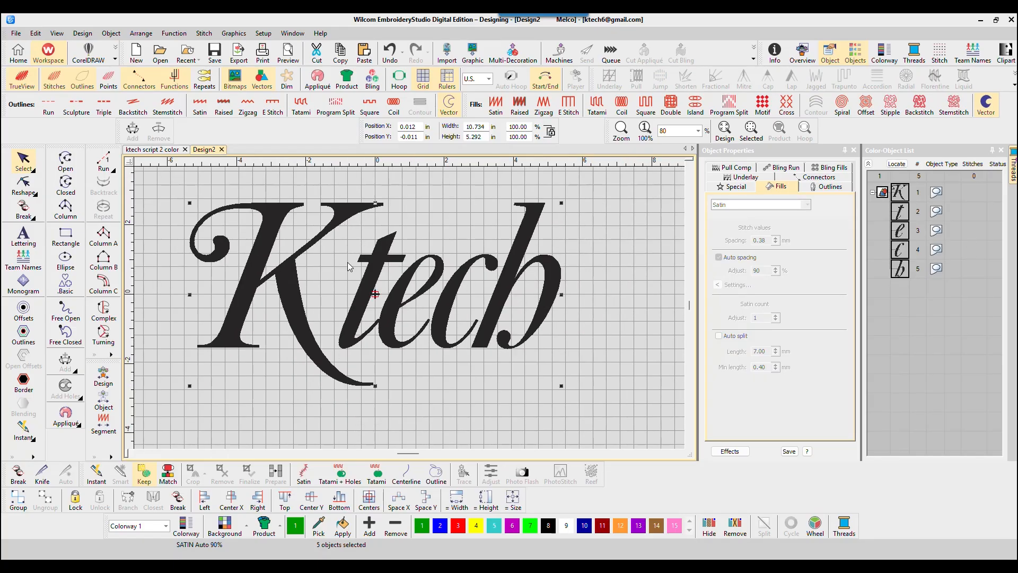
scroll(314, 241, up, 1)
scroll(410, 308, down, 1)
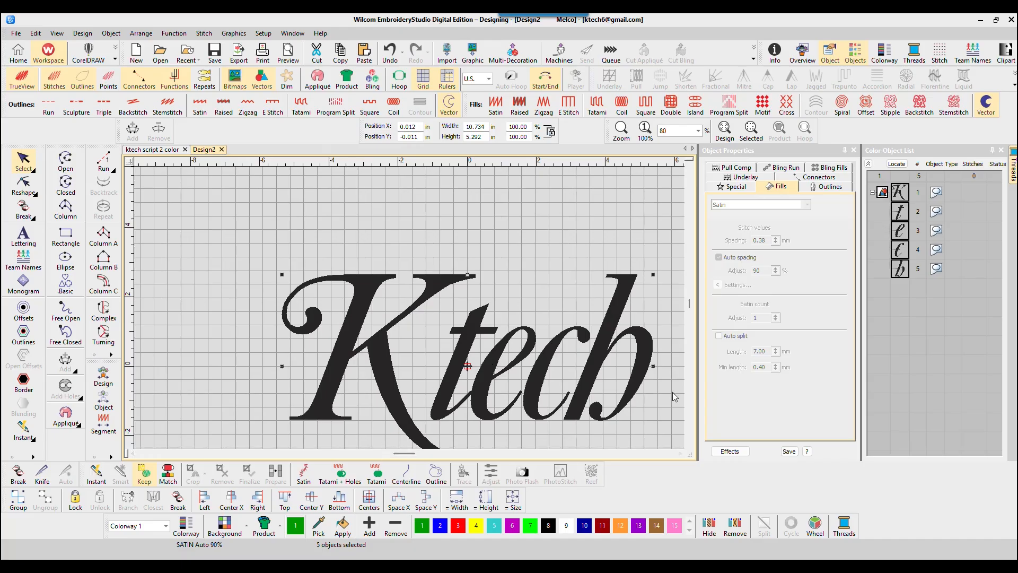
click(690, 444)
click(690, 444)
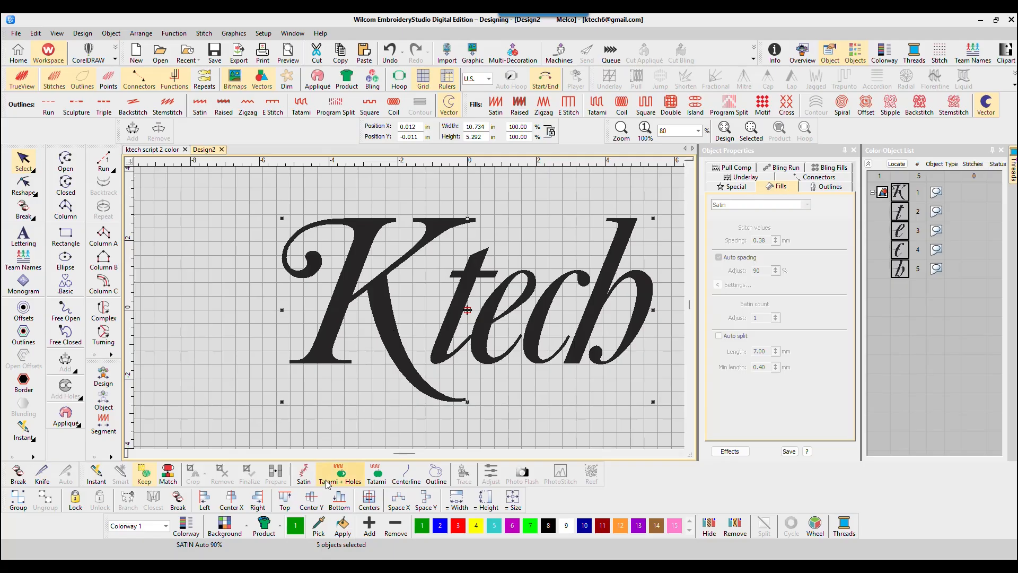
Step: Switch to CorelDRAW and save the drawing on the Desktop over ktech scrpit.cdr, using file version 24.0 (2022)
click(346, 566)
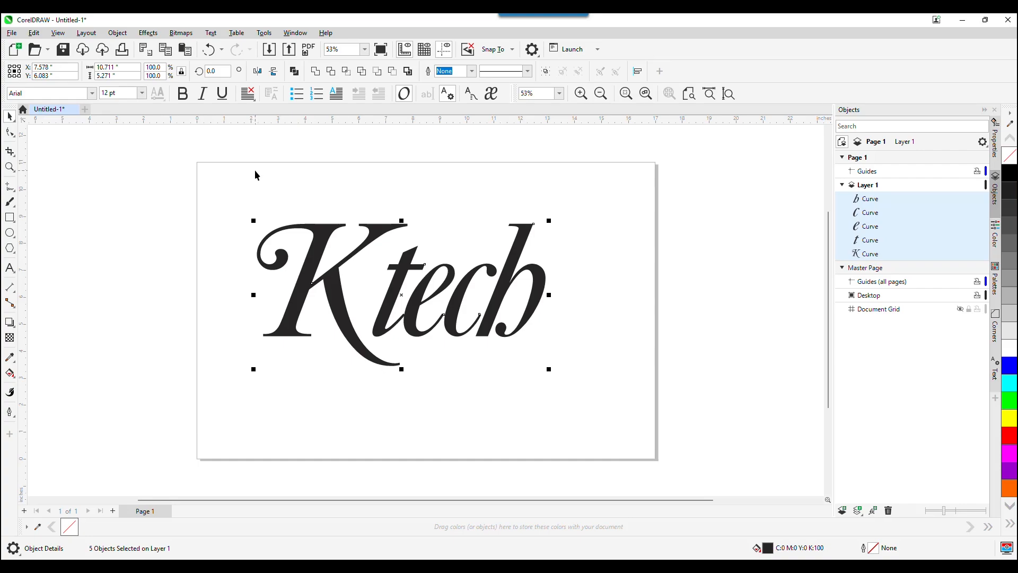
click(11, 33)
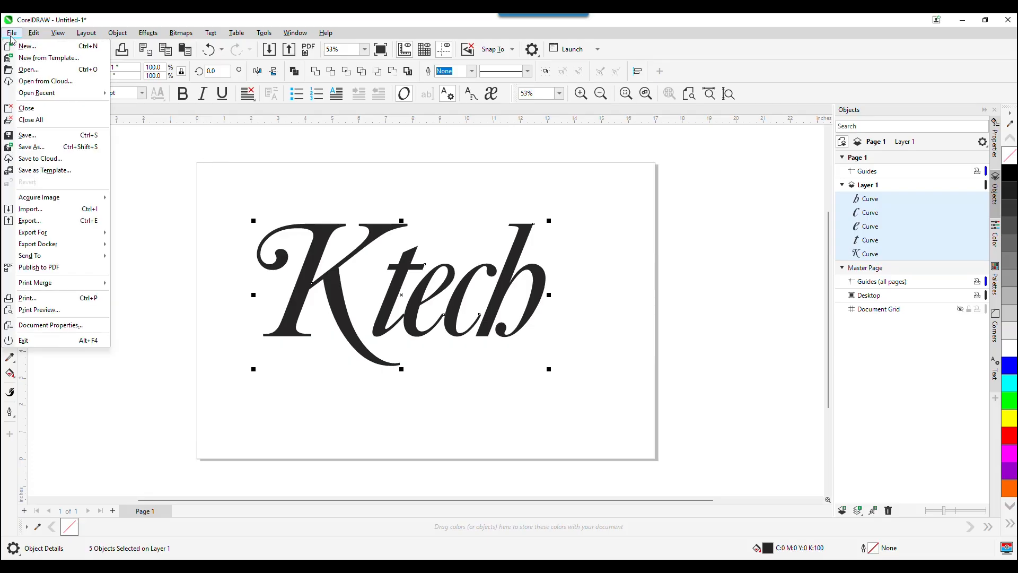
click(31, 147)
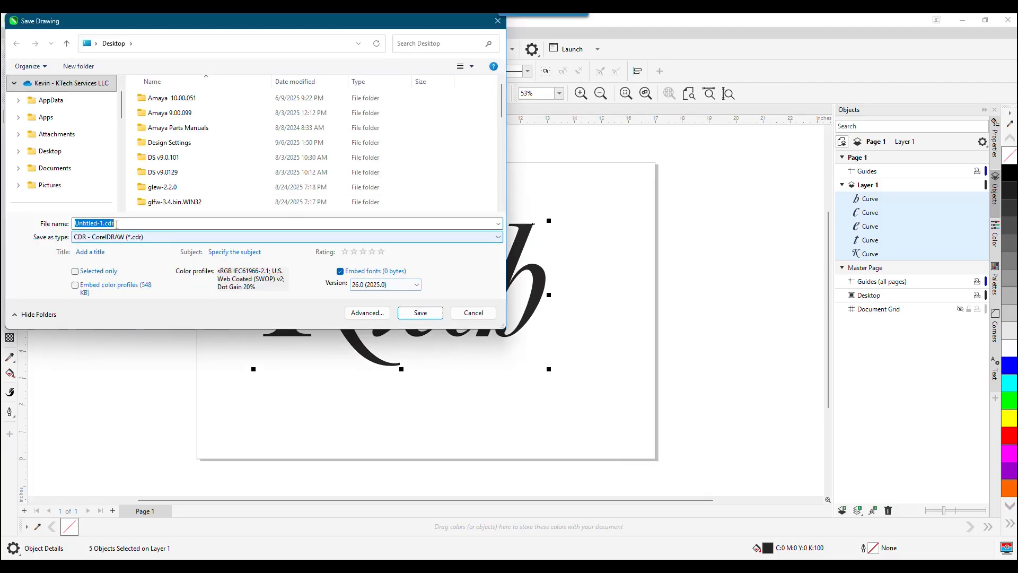
scroll(172, 206, down, 5)
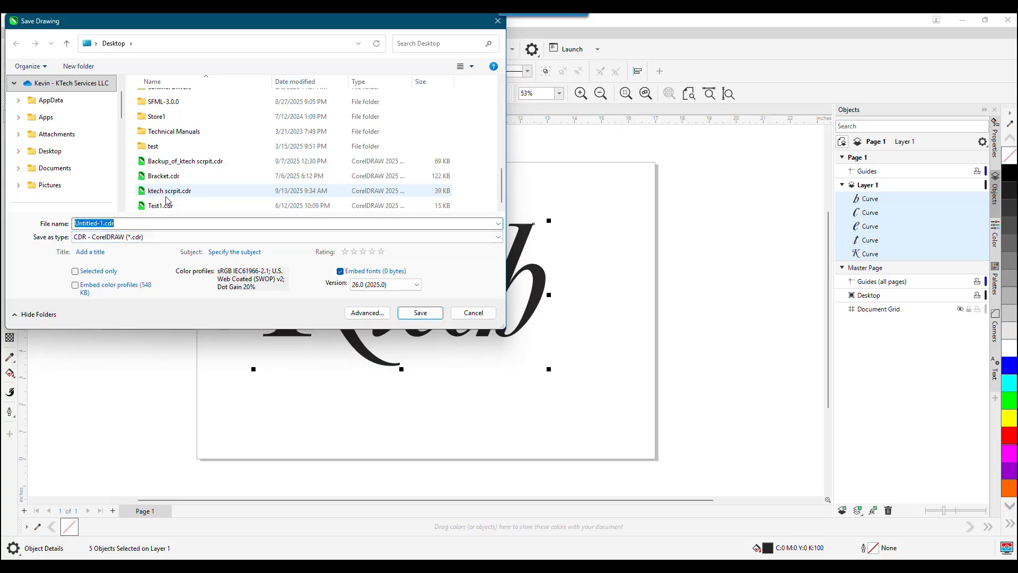
click(169, 192)
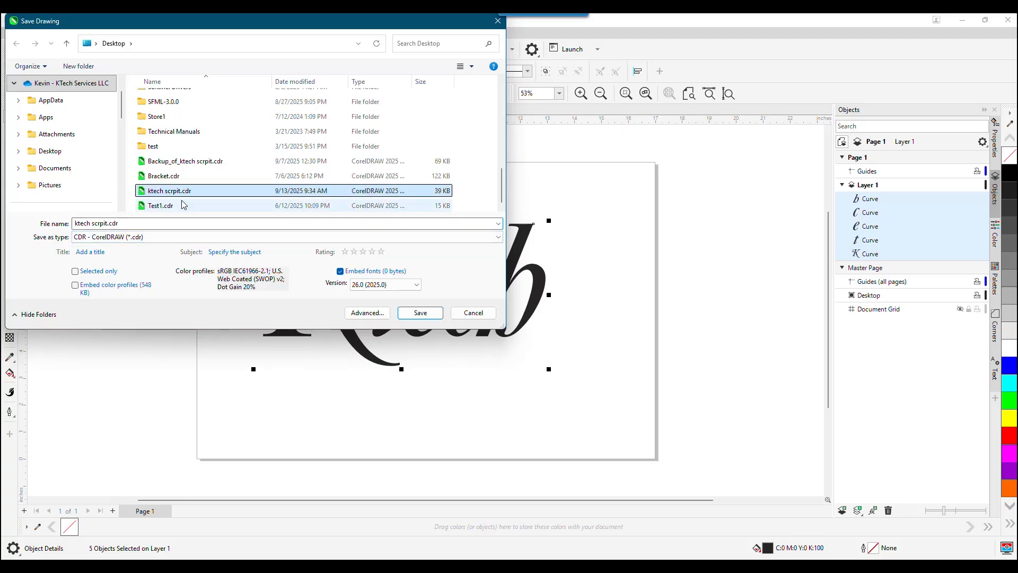
click(396, 286)
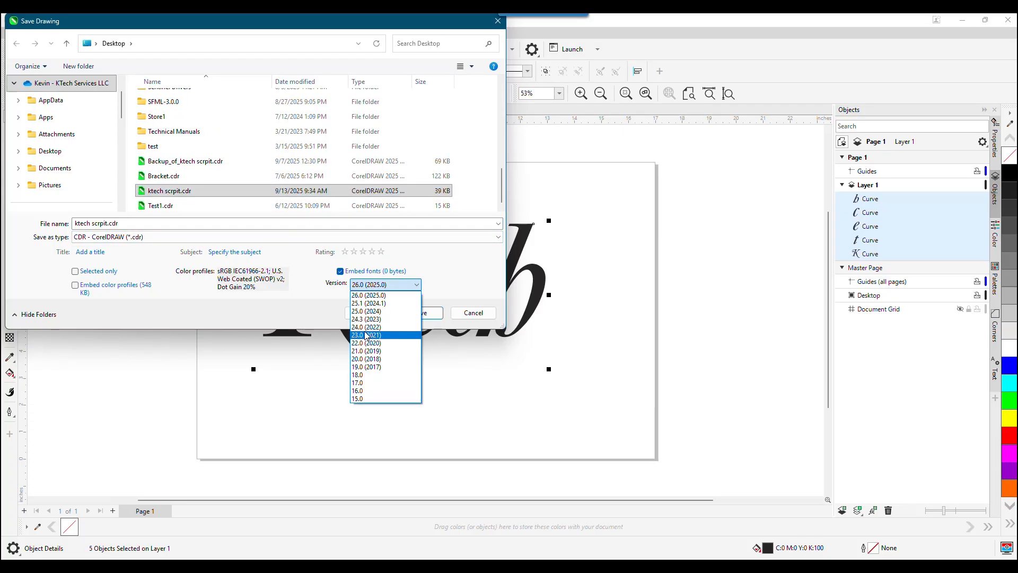
click(365, 328)
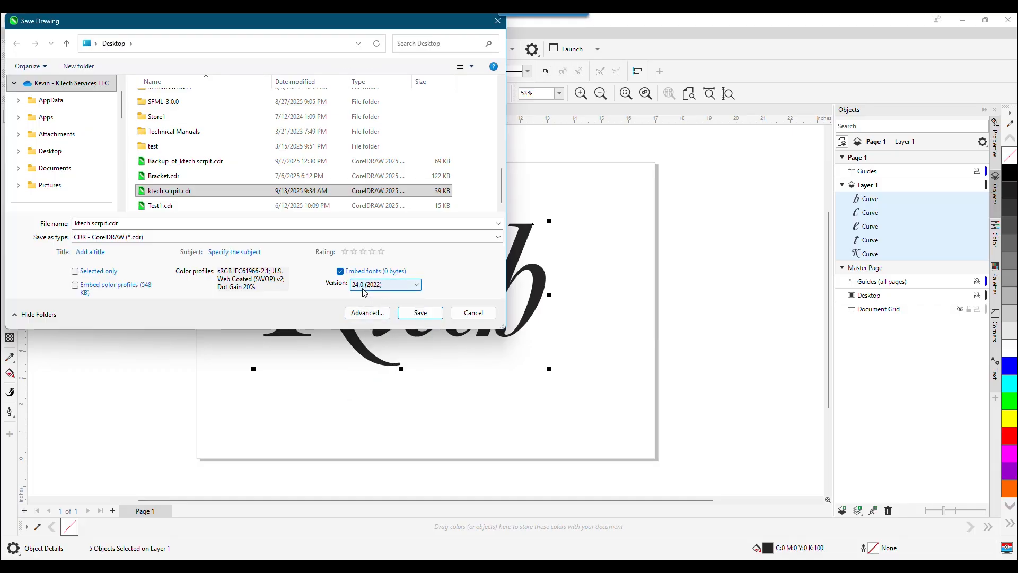
click(425, 314)
click(561, 319)
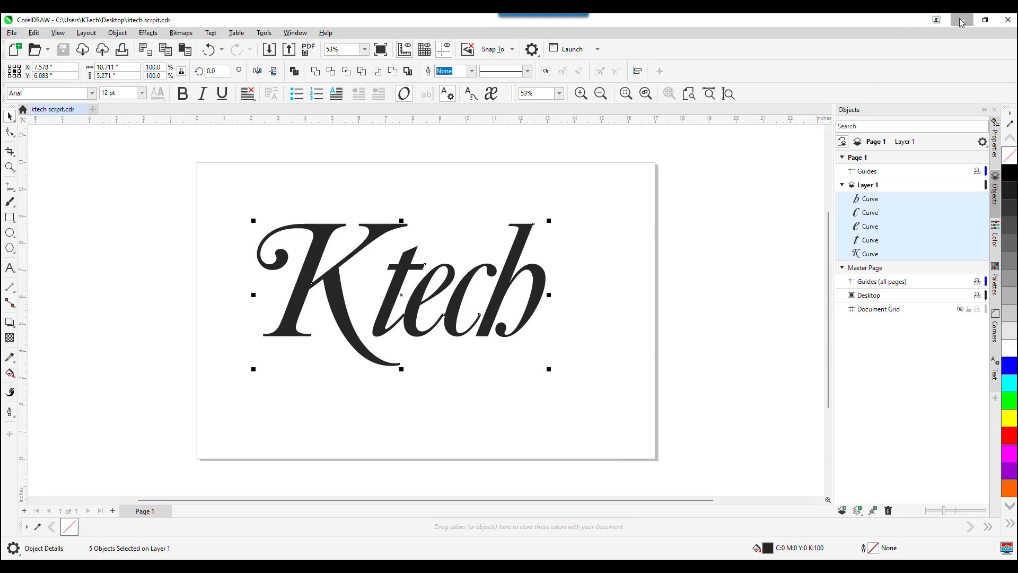
Step: Switch to Wilcom EmbroideryStudio, create another new design and open it in the CorelDRAW graphics workspace
mouse_move(371, 565)
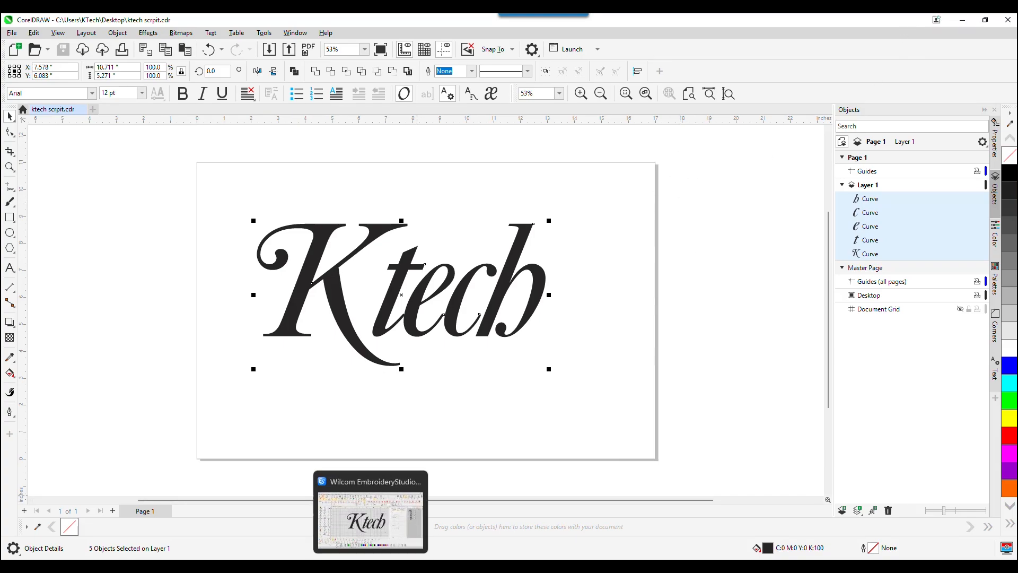
click(370, 520)
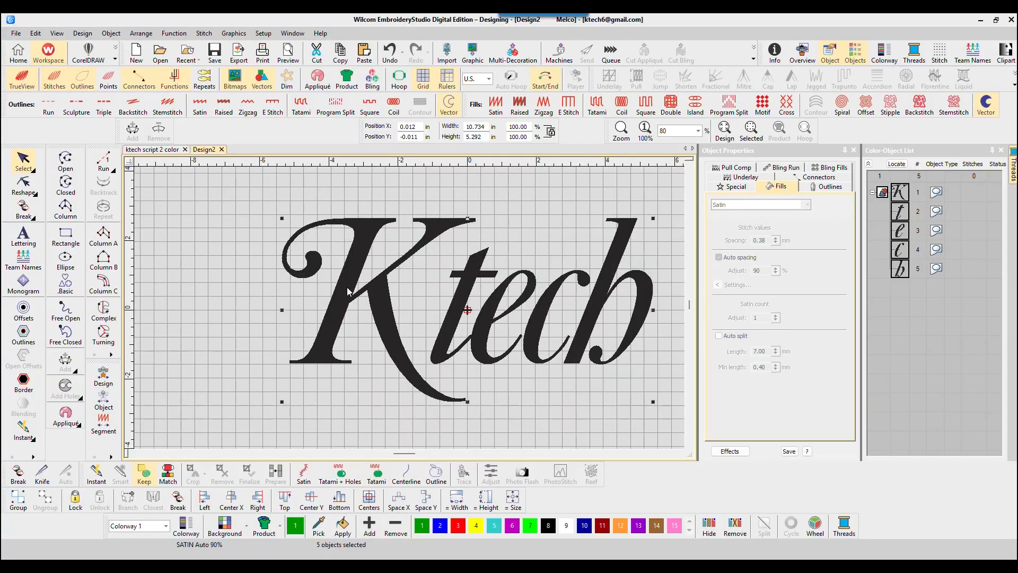
click(16, 33)
click(19, 44)
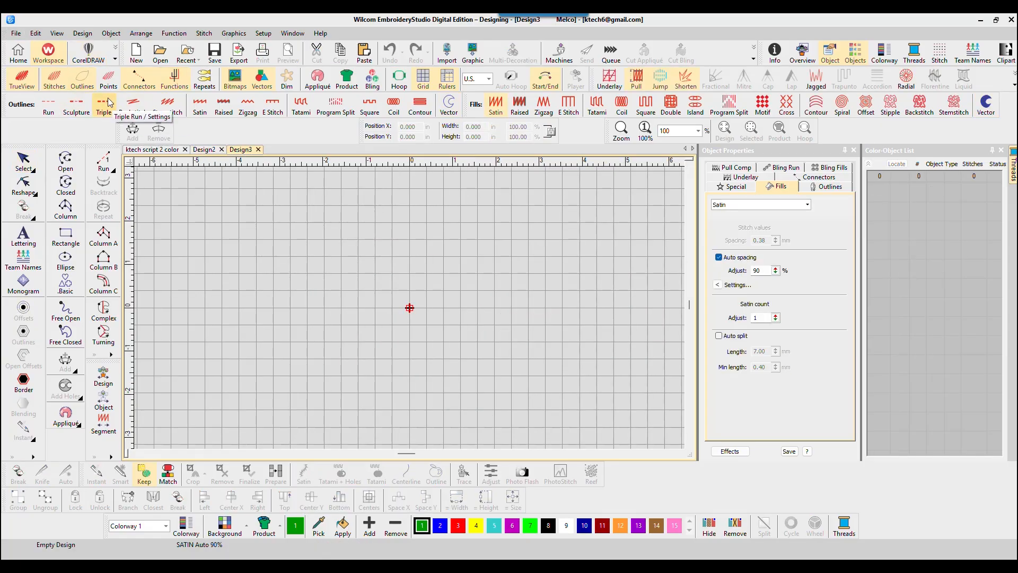
click(89, 53)
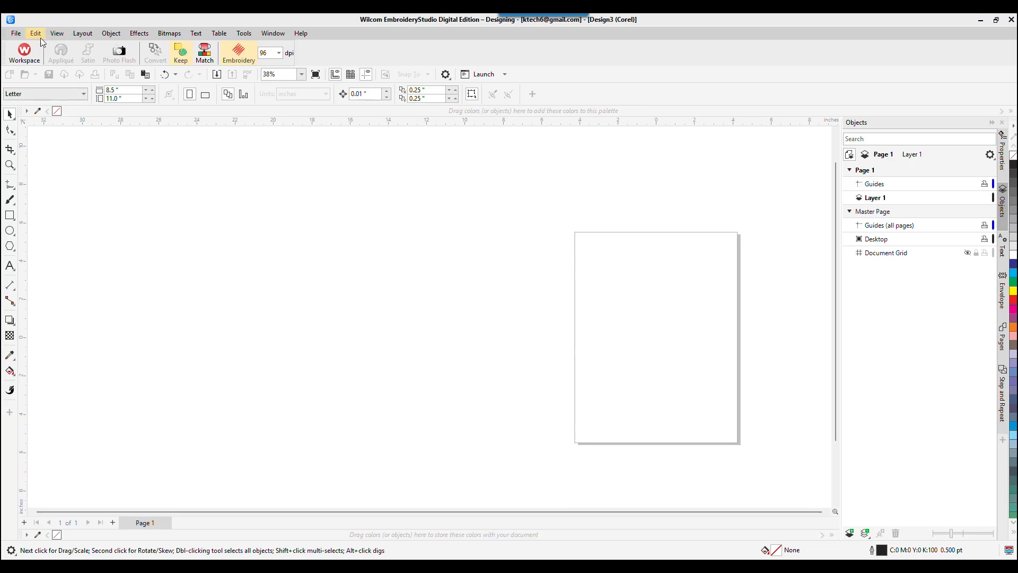
Step: Import ktech scrpit.cdr from the Desktop and place it at its original size, starting near the page's upper left edge
click(16, 33)
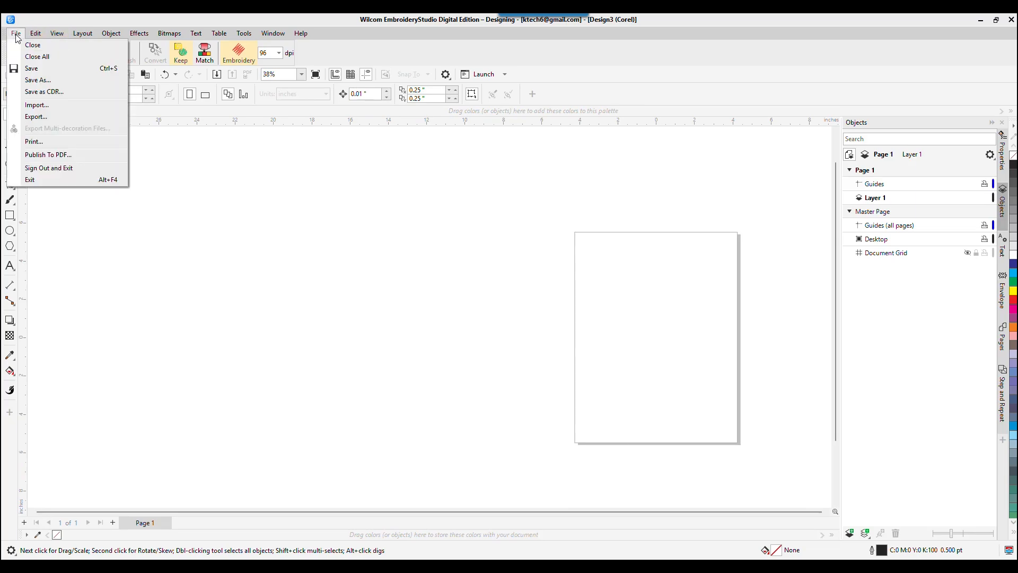
click(38, 106)
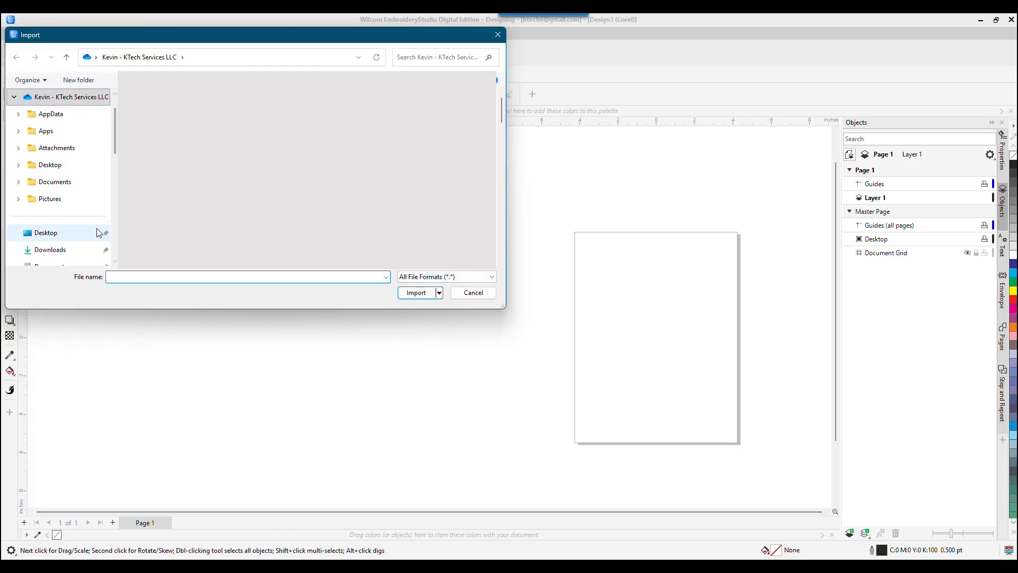
scroll(98, 232, down, 1)
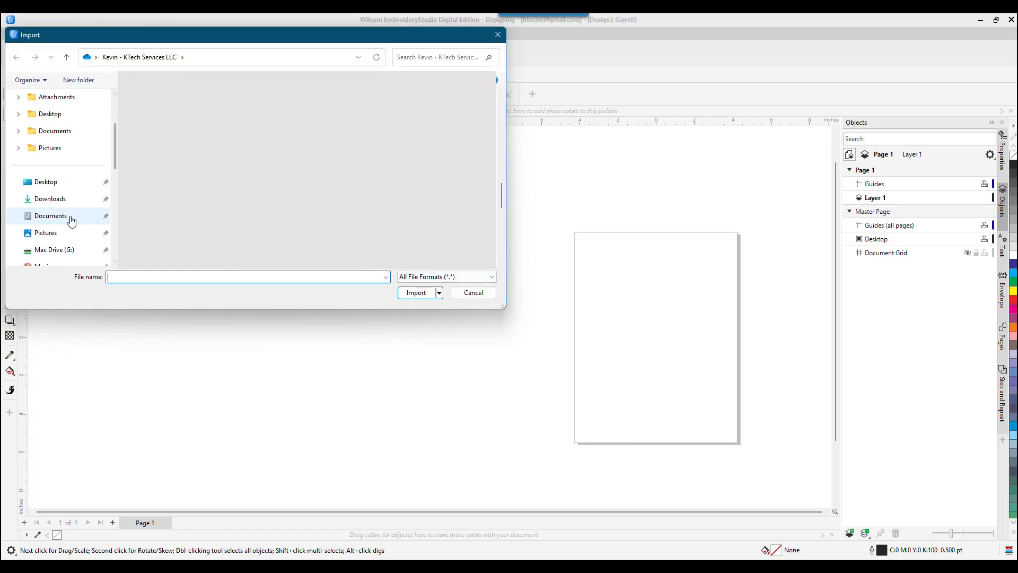
click(51, 182)
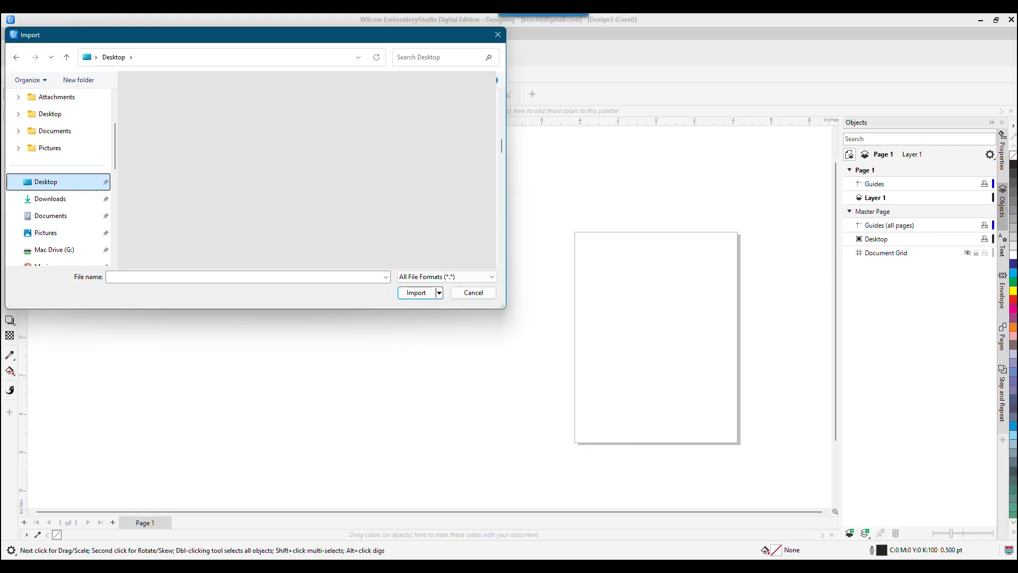
scroll(199, 234, down, 9)
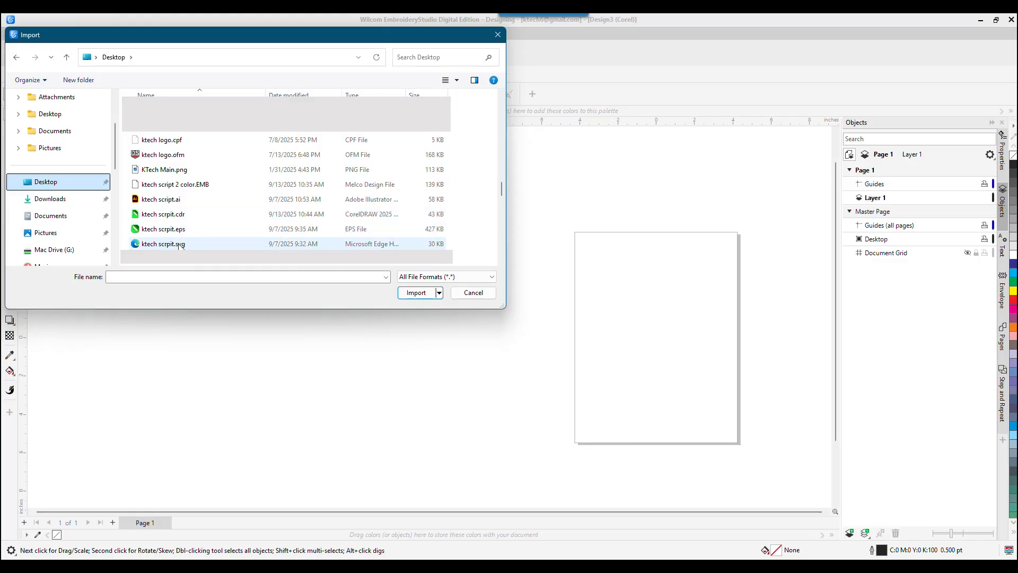
click(189, 216)
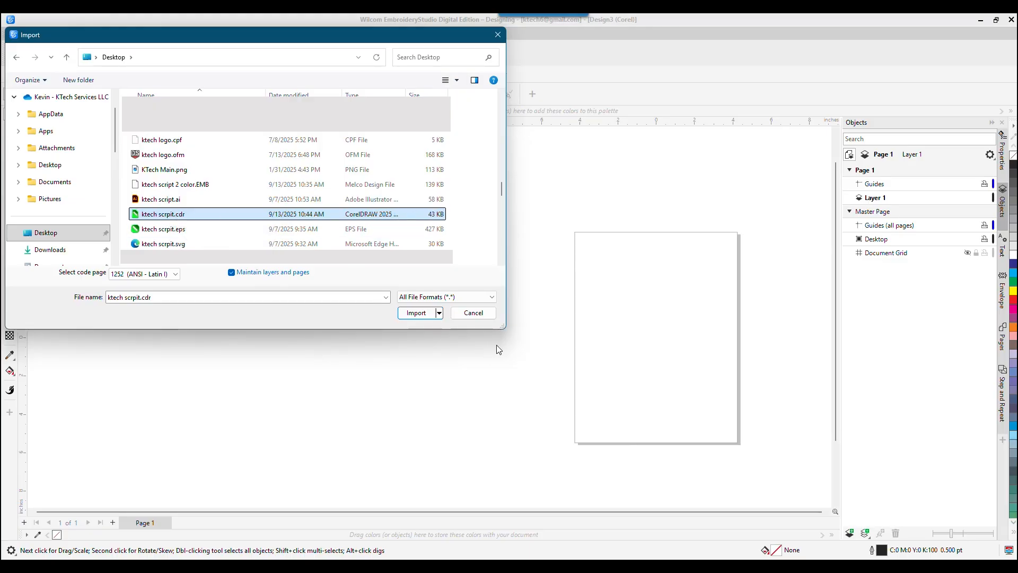
click(417, 315)
click(577, 278)
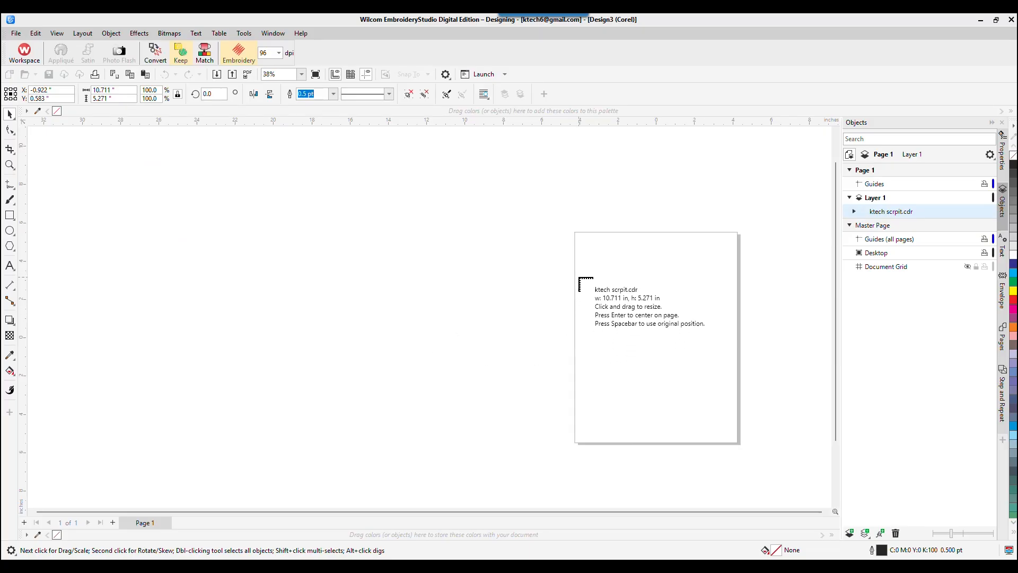
Step: Select and copy the imported Ktech lettering, and return to the embroidery workspace
scroll(721, 301, up, 2)
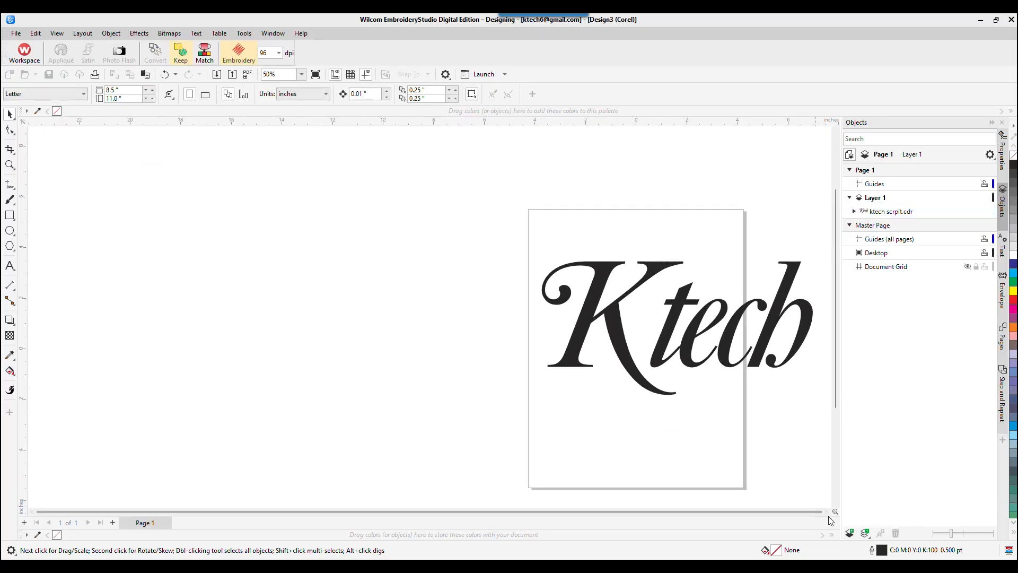
drag(496, 233, 829, 405)
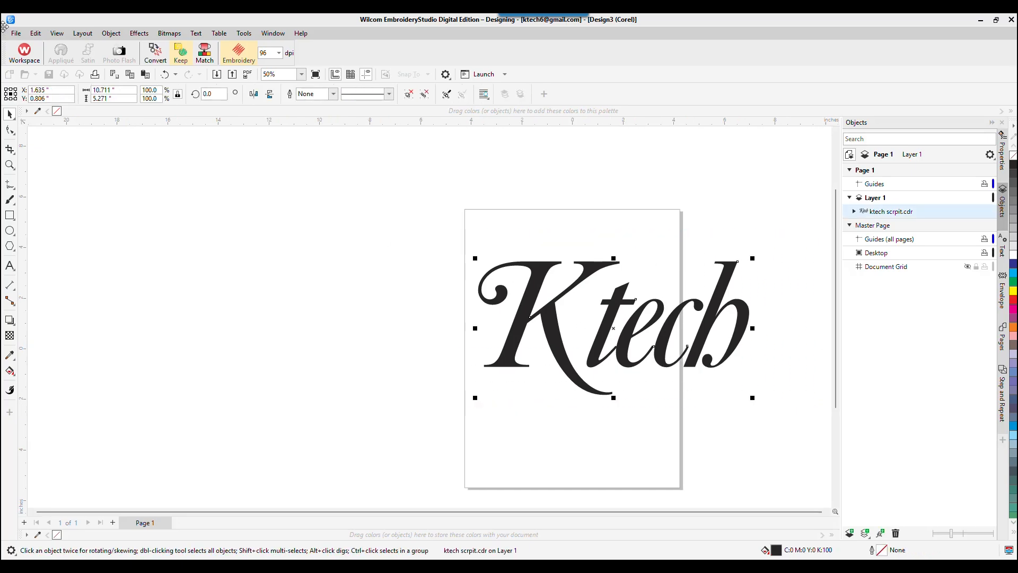
click(36, 33)
click(52, 120)
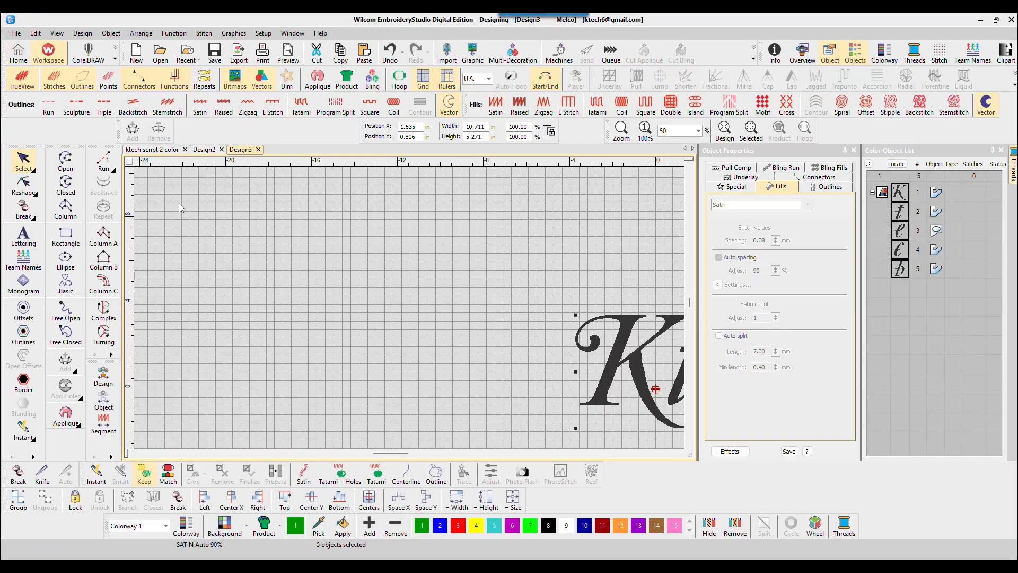
Step: Compare the Ktech vector lettering in Design3 with the version in Design2
click(680, 454)
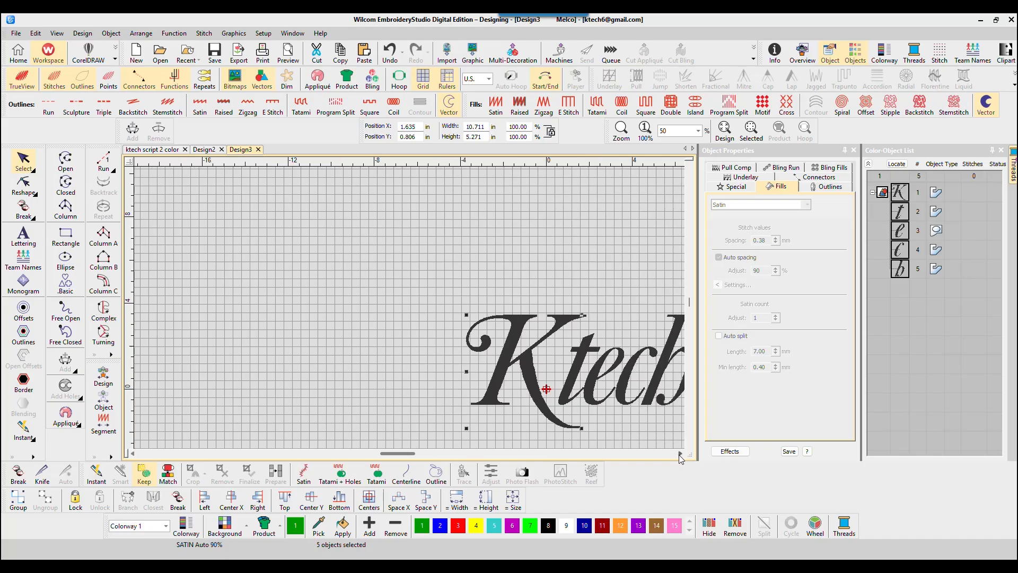
click(680, 455)
click(689, 446)
click(688, 446)
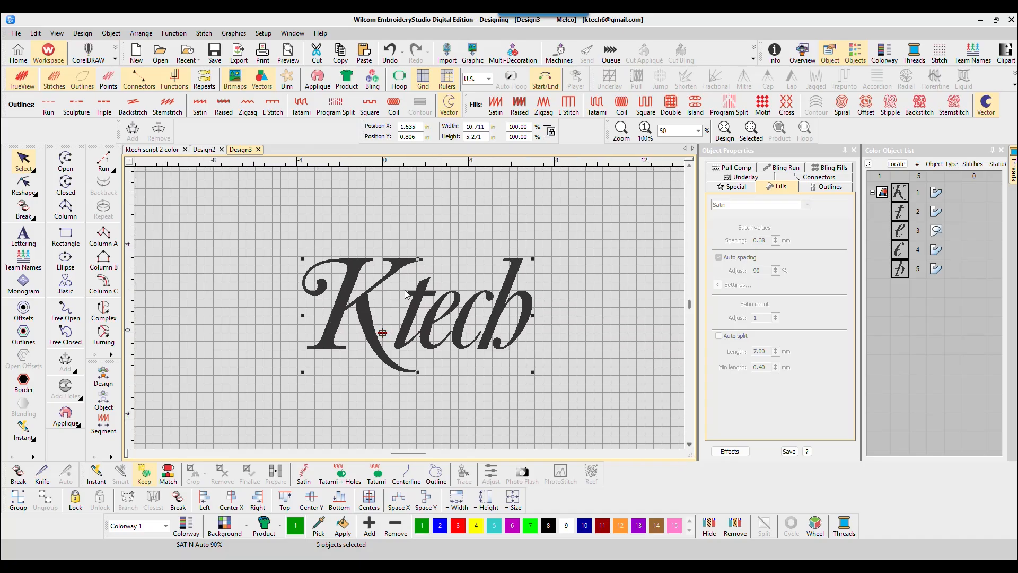
scroll(438, 303, up, 3)
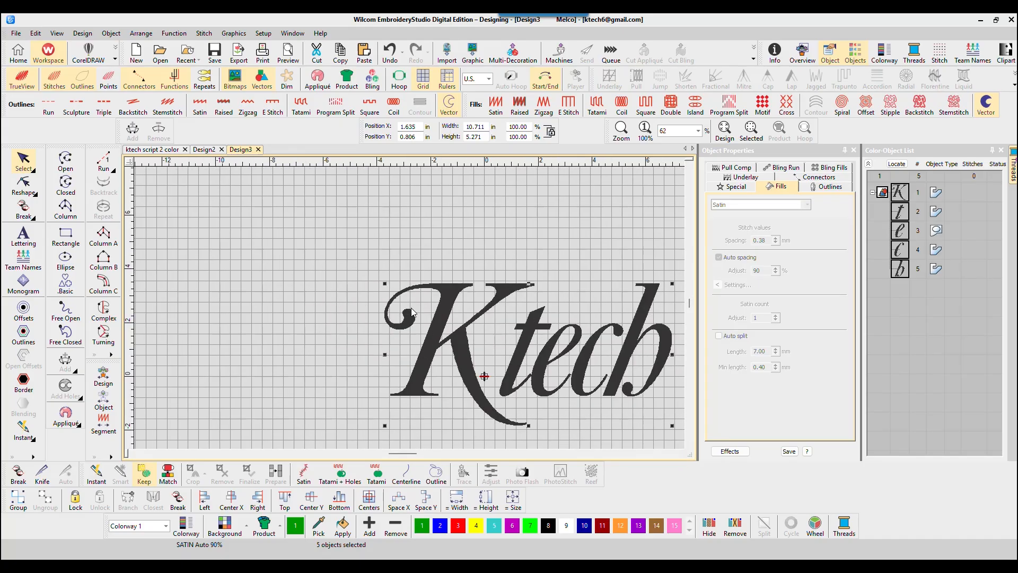
scroll(546, 296, down, 2)
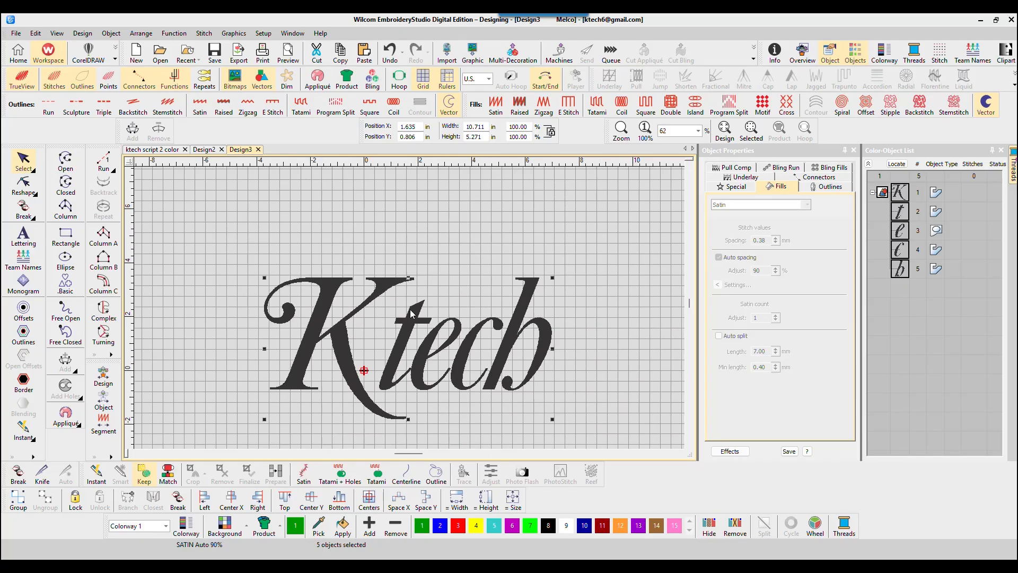
click(205, 150)
click(249, 150)
scroll(379, 334, up, 1)
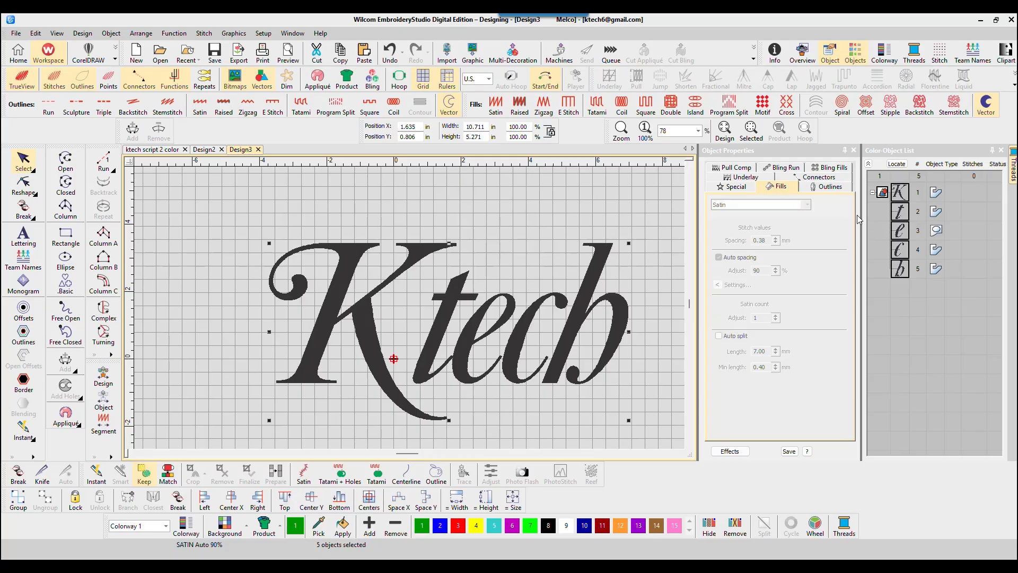
click(215, 150)
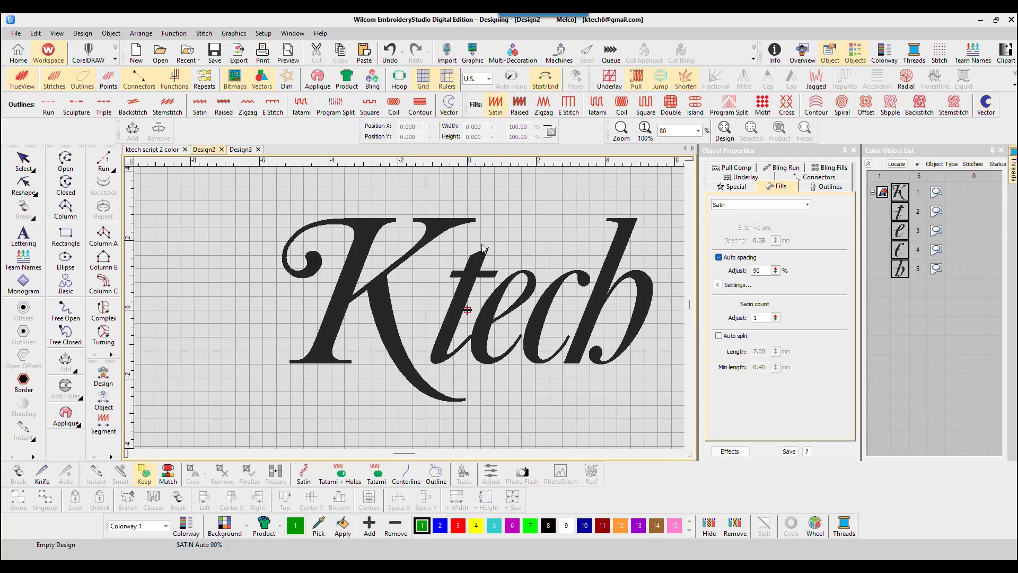
Step: In Design3, convert the selected Ktech vector lettering to tatami embroidery objects and recolour them with green, colour 1
click(241, 150)
scroll(497, 270, up, 1)
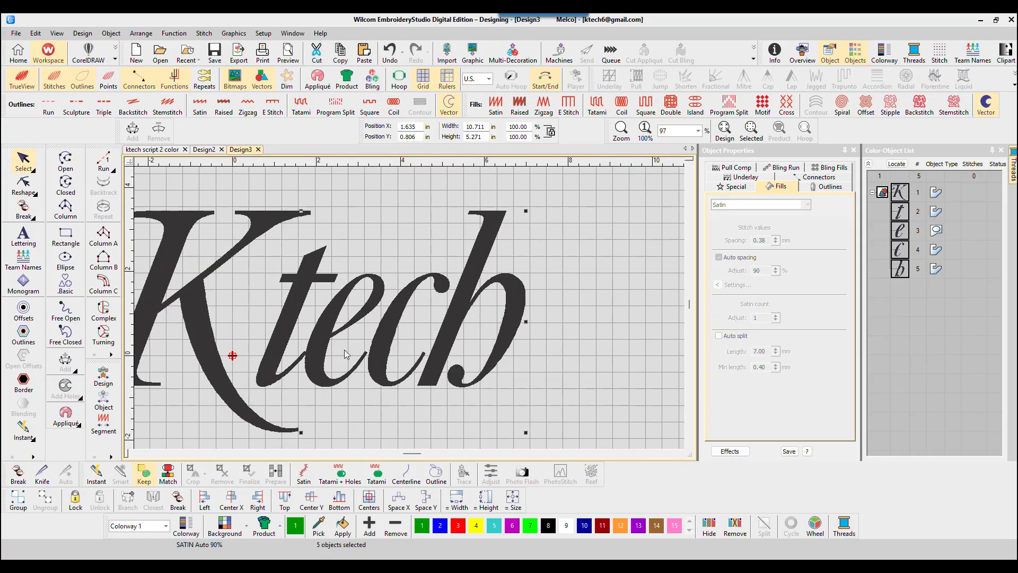
click(133, 455)
click(133, 455)
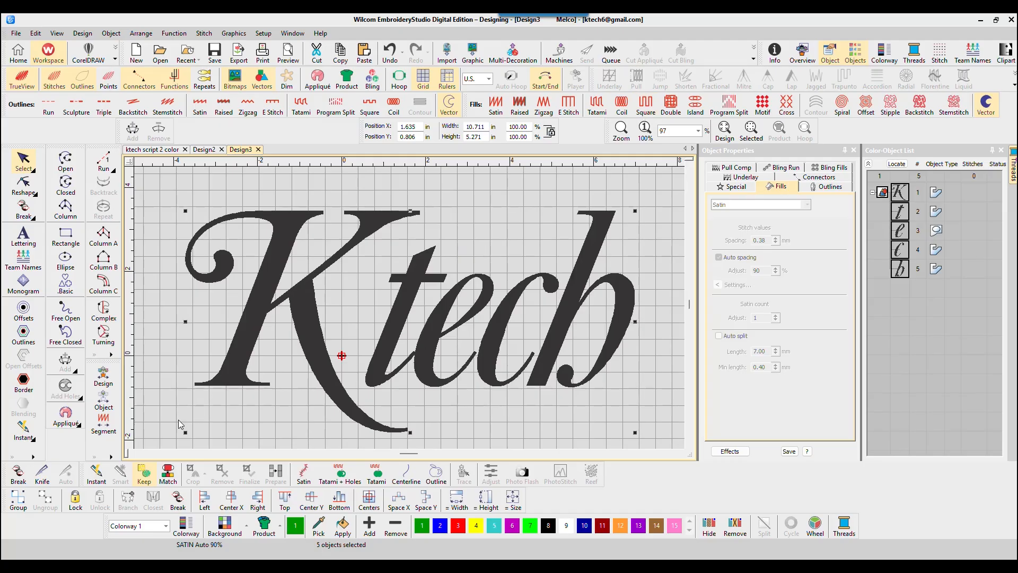
click(98, 476)
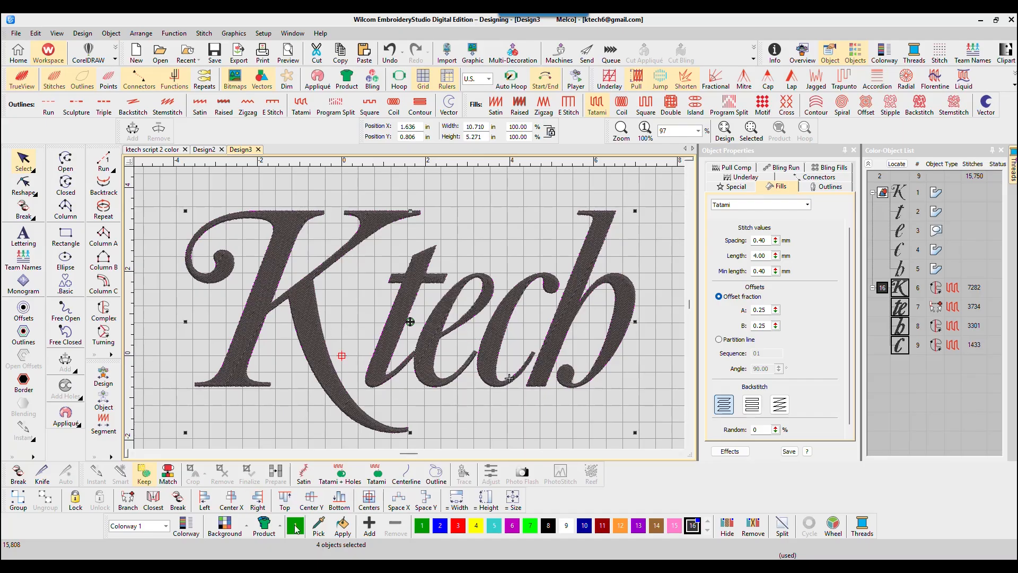
click(421, 526)
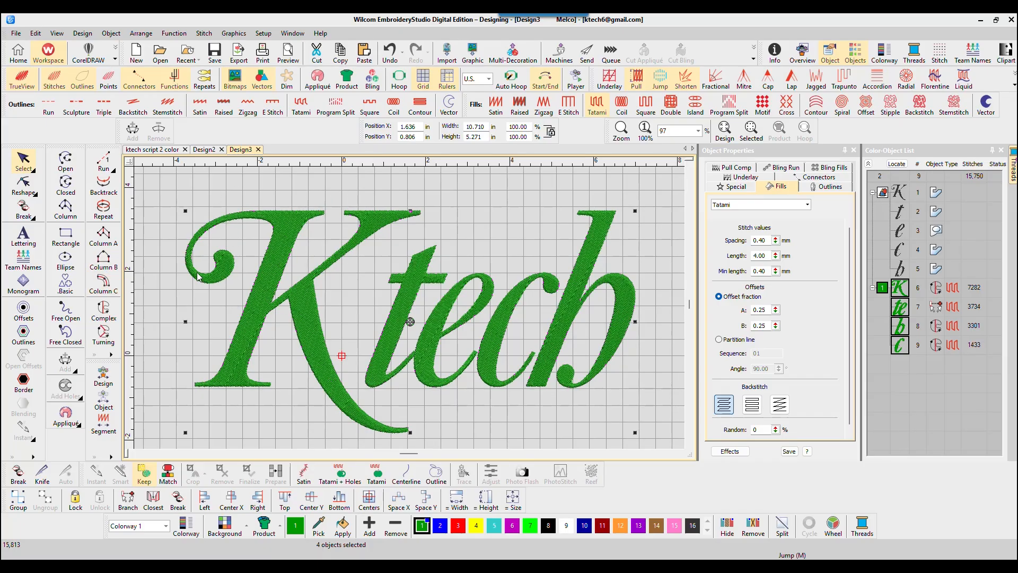
Step: Create trimmed outlines around the green letters as Satin Column C, 0.050 in wide, in red colour C3, keeping the original objects
click(23, 333)
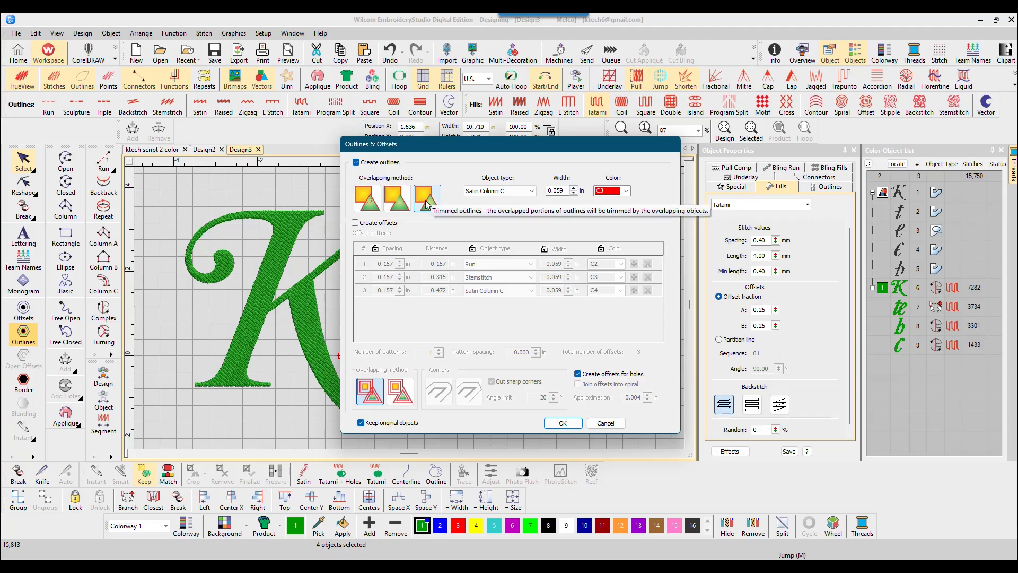
click(427, 201)
click(565, 191)
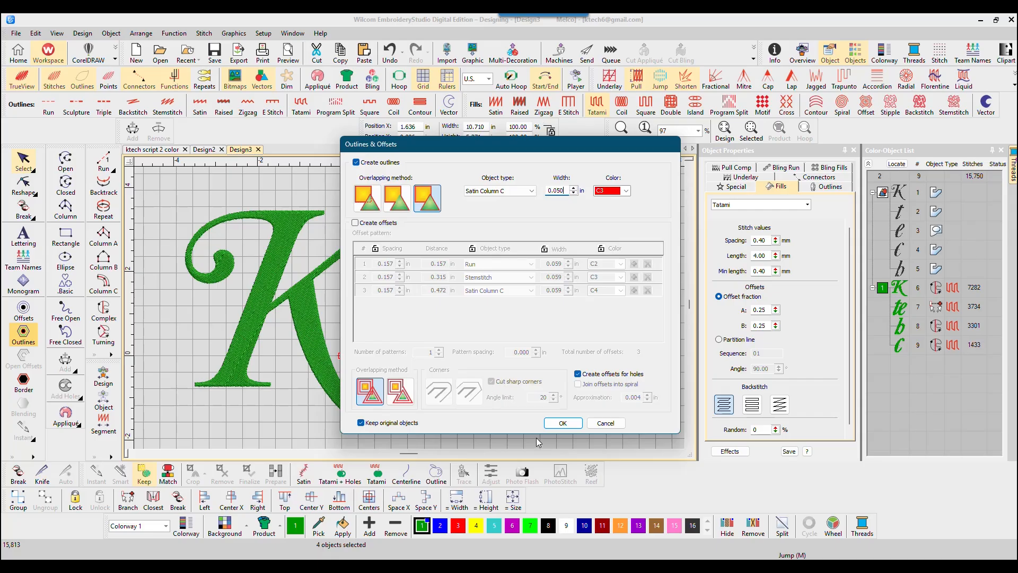
click(577, 423)
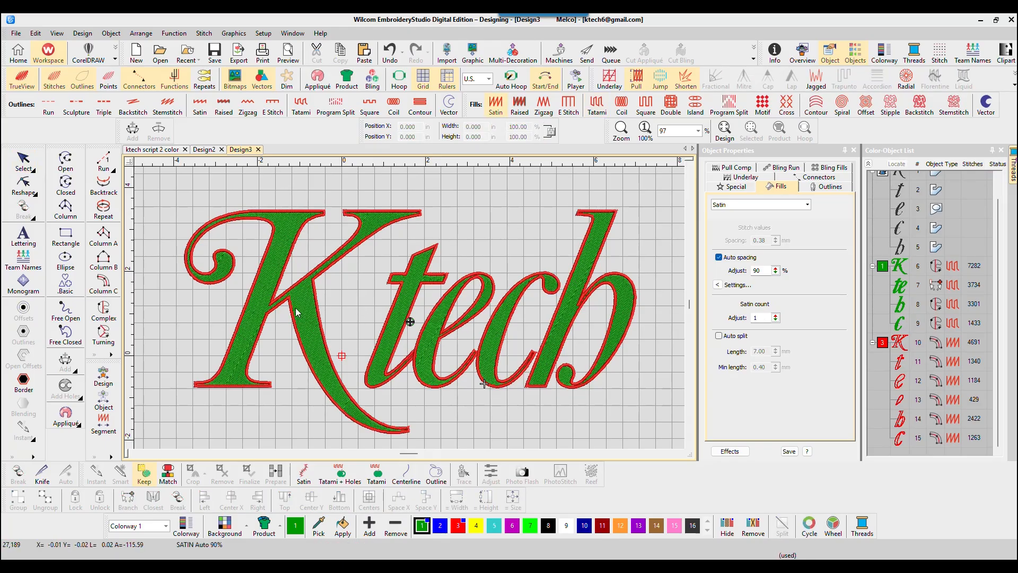
Step: Examine the red satin outlines along the edges of the green lettering
scroll(321, 302, up, 1)
scroll(432, 364, up, 1)
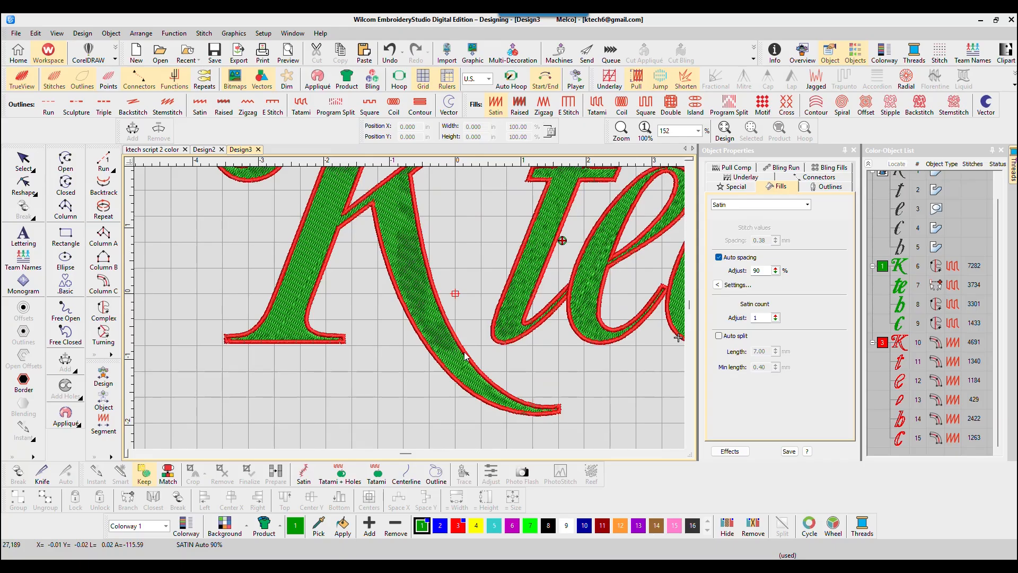
scroll(465, 355, down, 2)
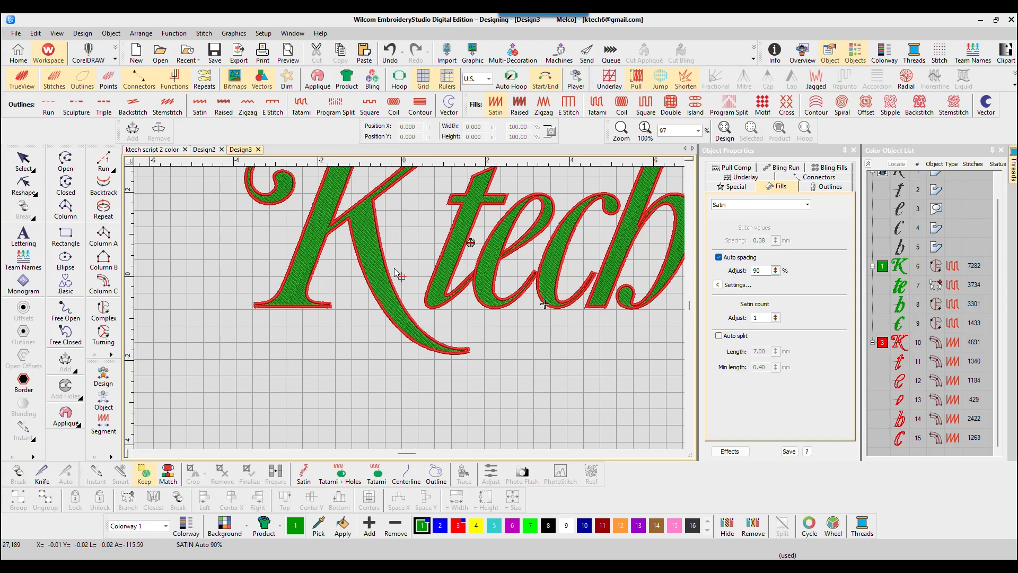
scroll(396, 280, up, 2)
scroll(392, 308, down, 2)
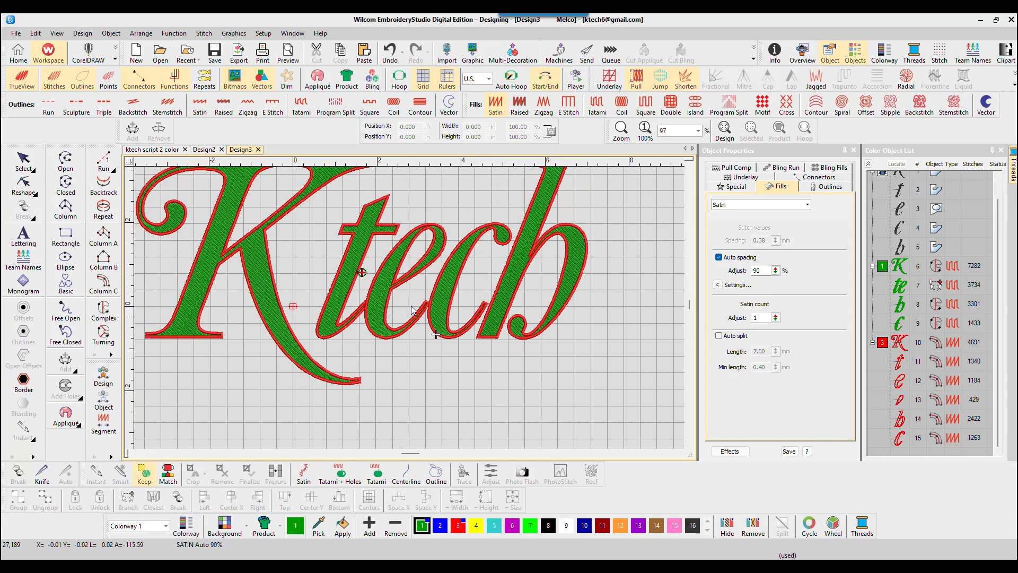
scroll(325, 221, up, 2)
scroll(409, 307, down, 3)
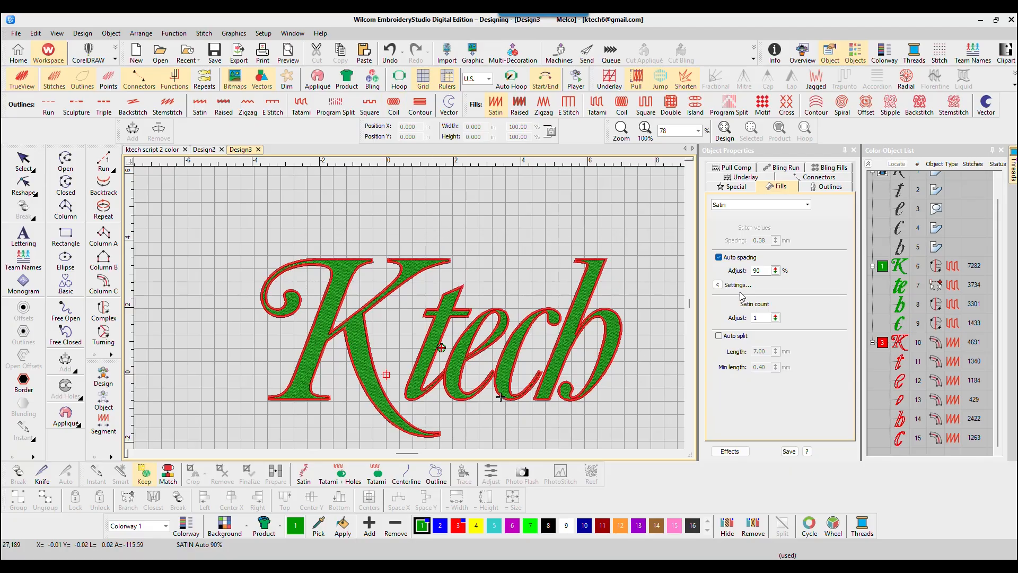
Step: Select all the green fills and red outlines together and resize them proportionally to a width of 10 in
click(882, 267)
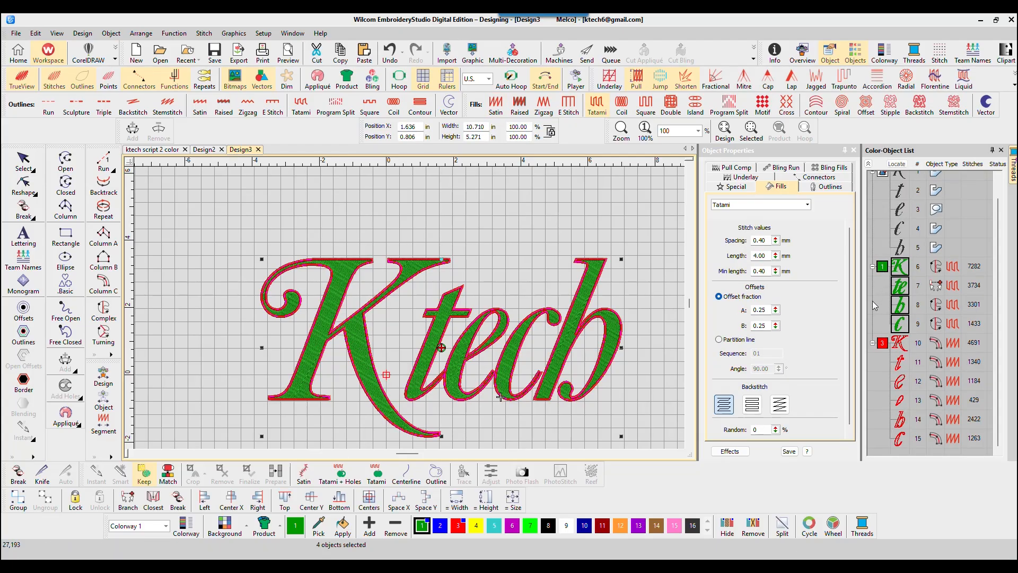
ctrl+click(882, 343)
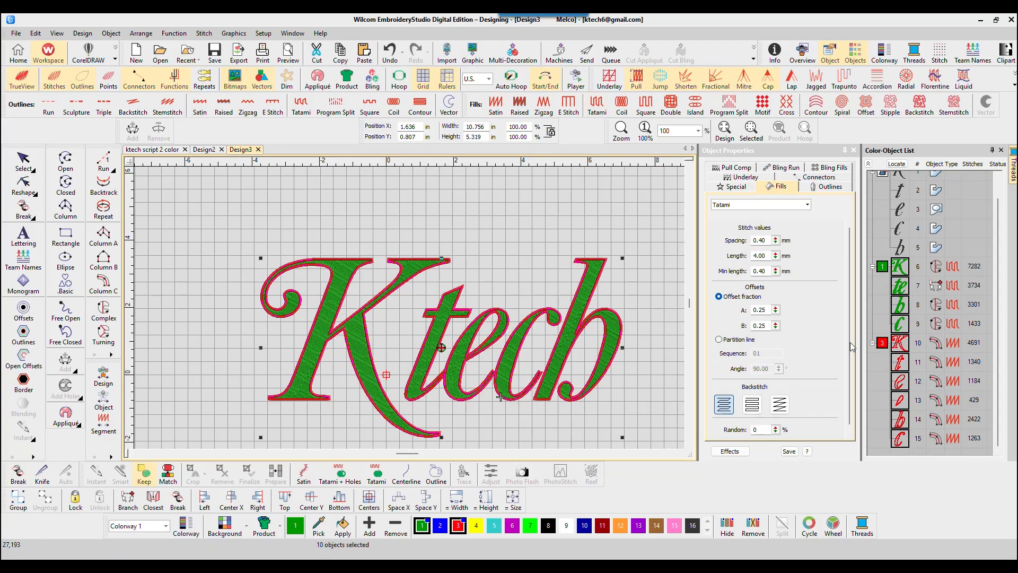
double_click(487, 126)
text(10)
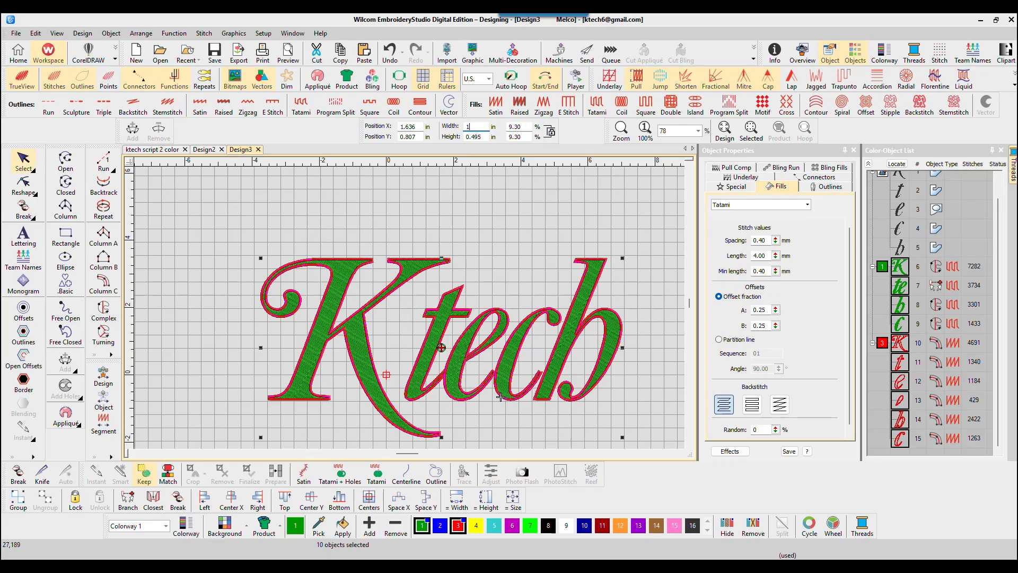
key(Return)
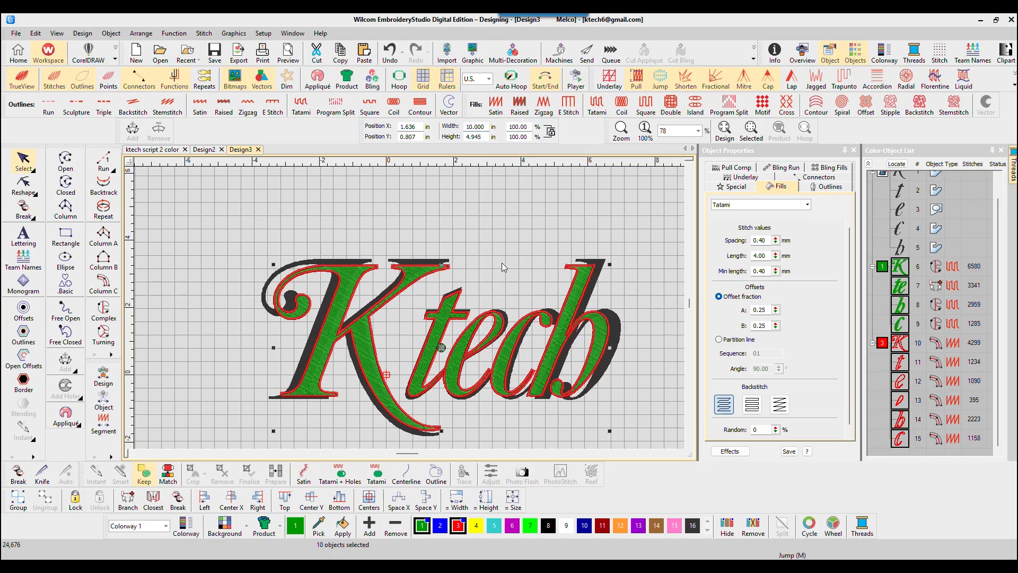
Step: Hide the original dark vector letters, leaving only the green and red embroidery objects displayed
scroll(905, 203, up, 1)
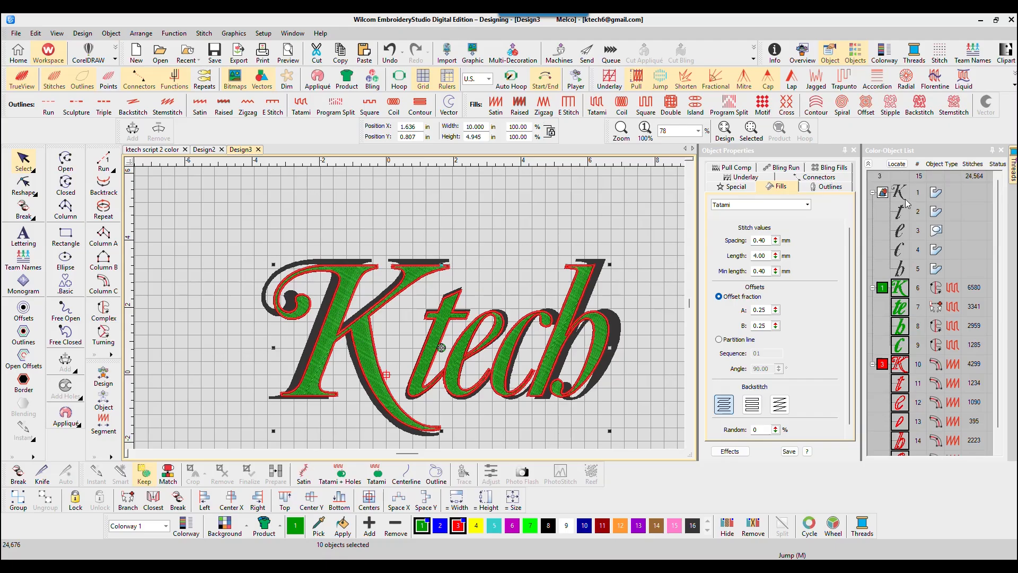
click(882, 193)
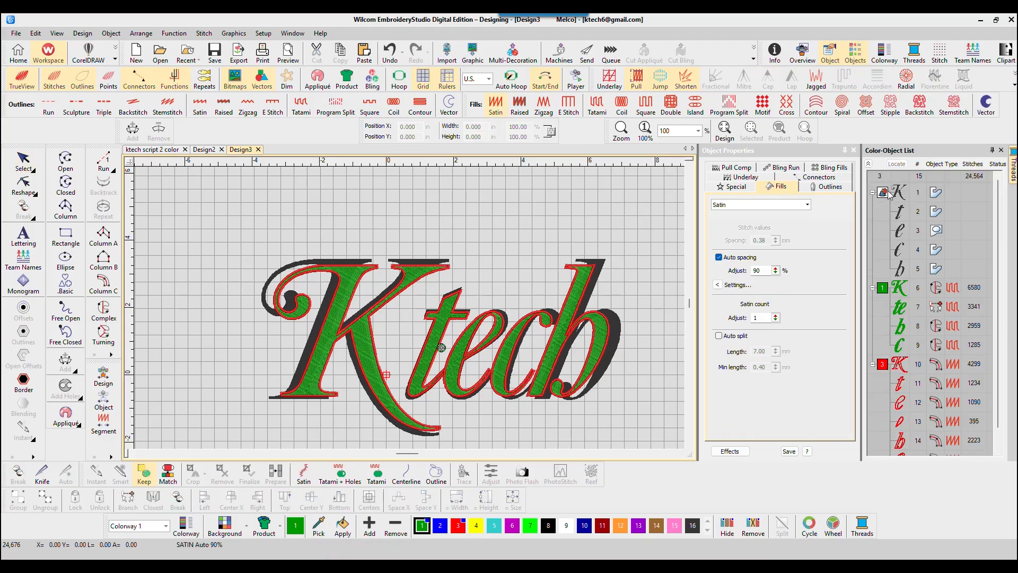
right_click(889, 192)
click(940, 345)
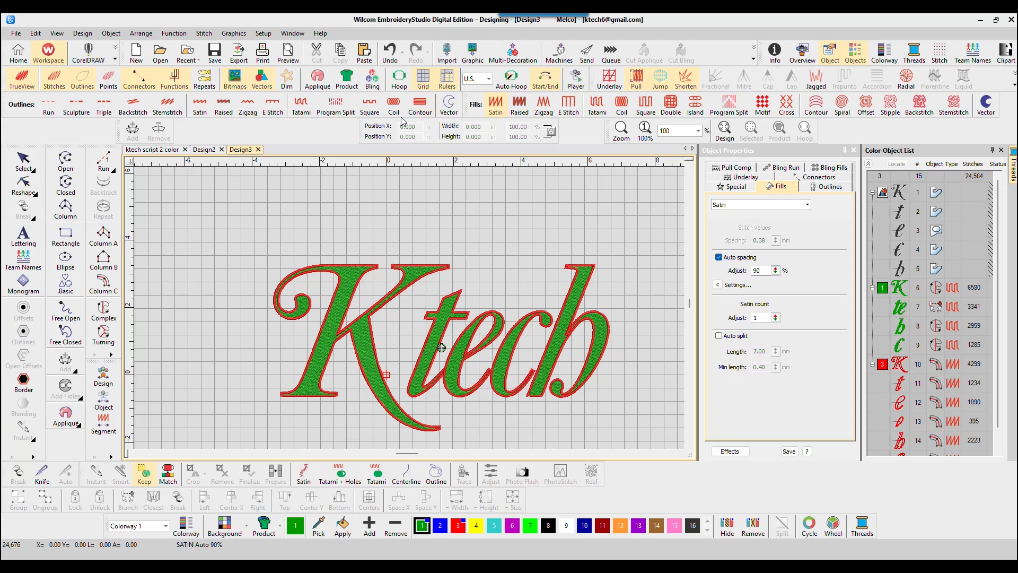
Step: Apply an automatically chosen hoop around the resized Ktech lettering and check how the design fits inside it
click(510, 79)
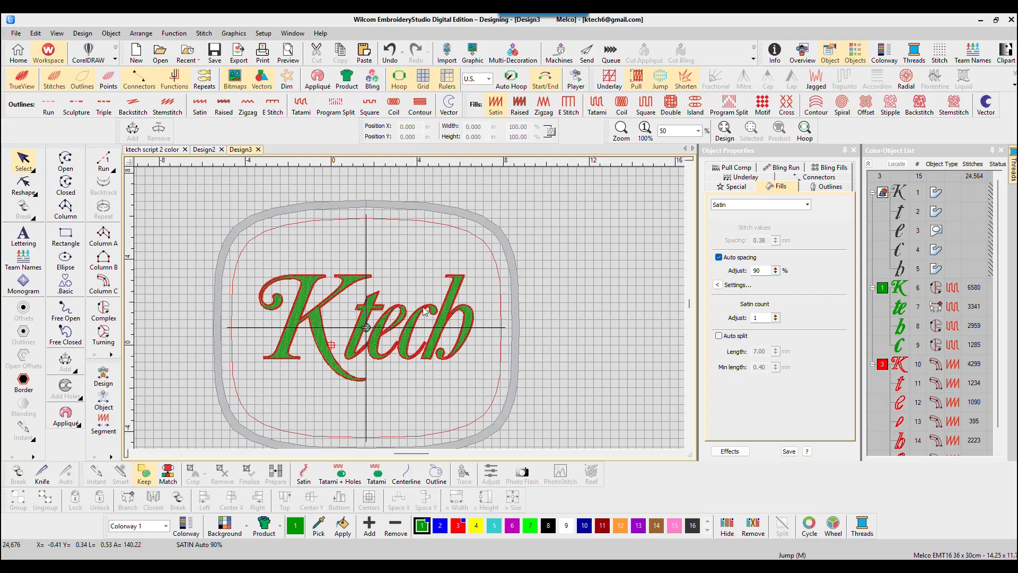
scroll(383, 366, down, 1)
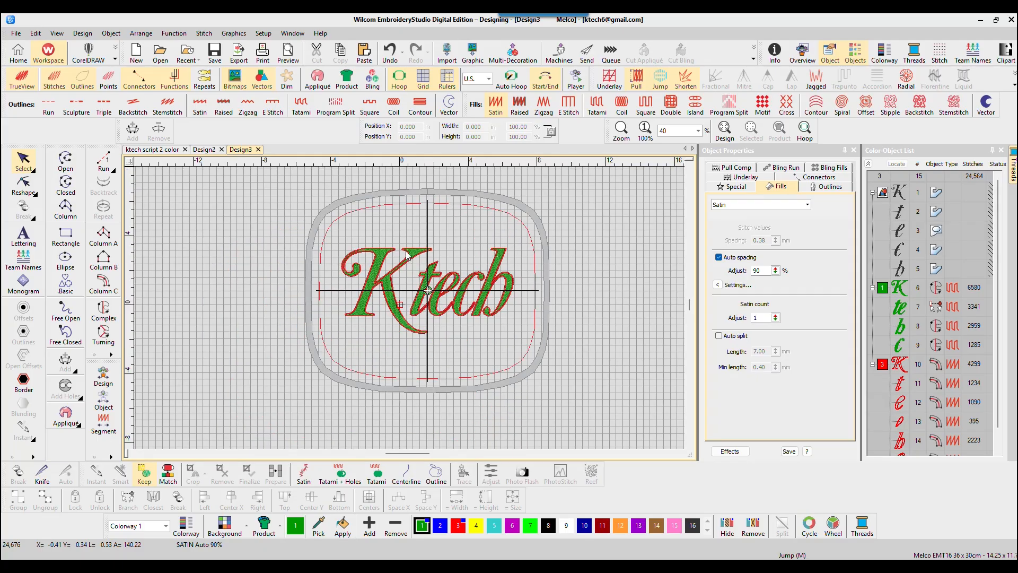
scroll(416, 215, up, 1)
scroll(433, 351, down, 1)
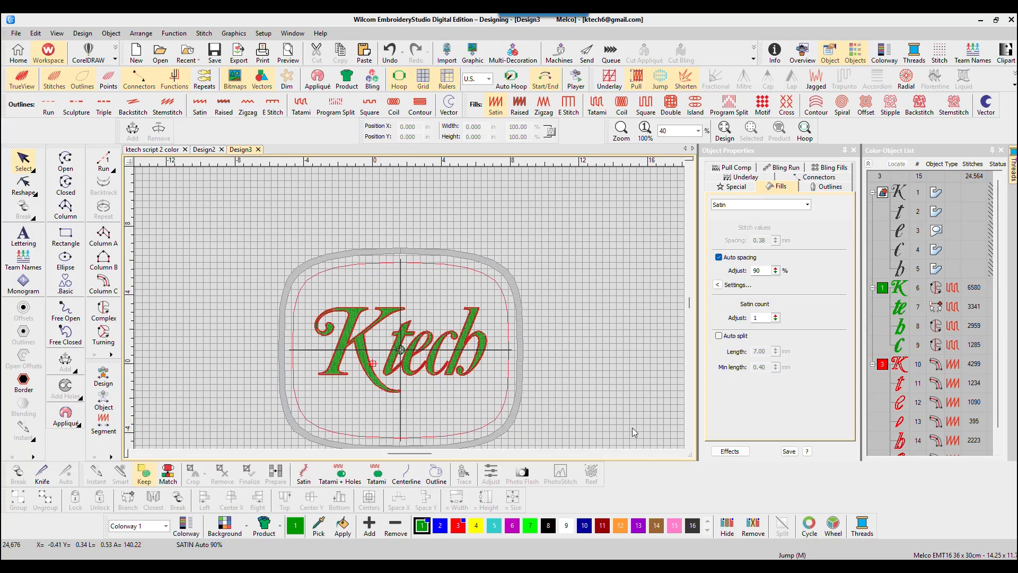
click(690, 444)
click(689, 444)
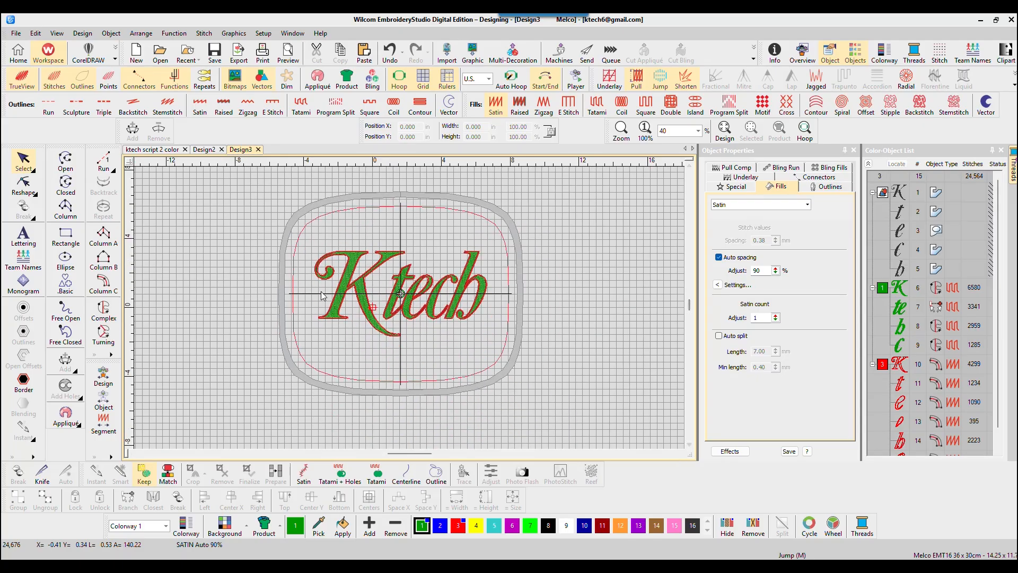
Step: Turn off TrueView and examine the fill stitches, satin outlines and travel connections across the Ktech lettering
scroll(375, 282, up, 4)
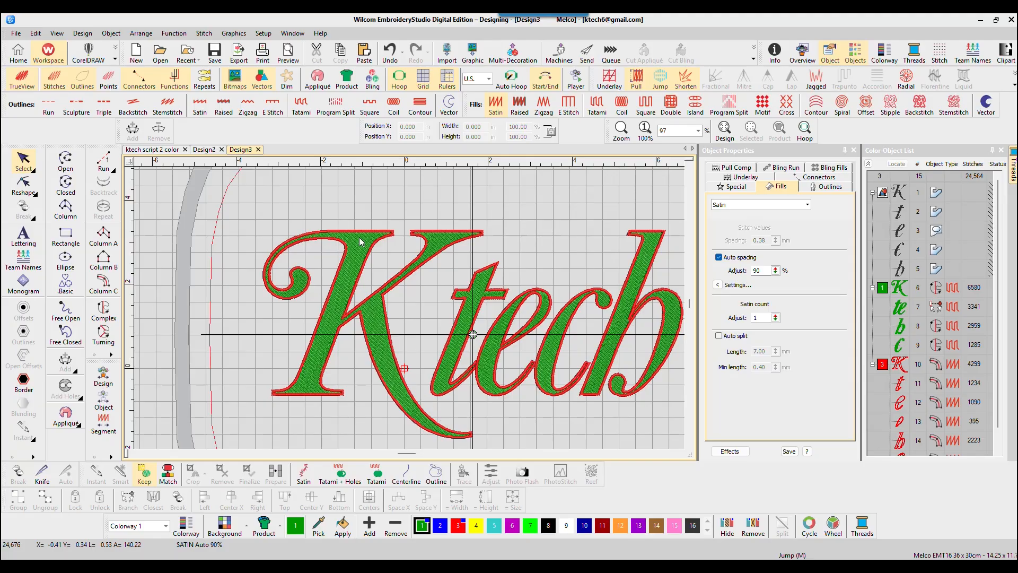
scroll(409, 308, up, 8)
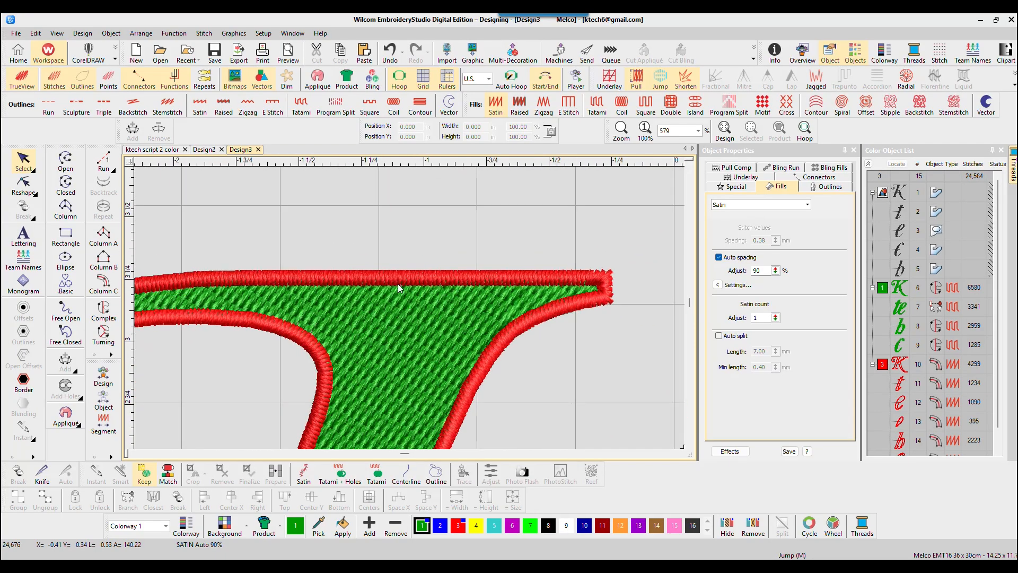
click(29, 81)
scroll(410, 313, up, 3)
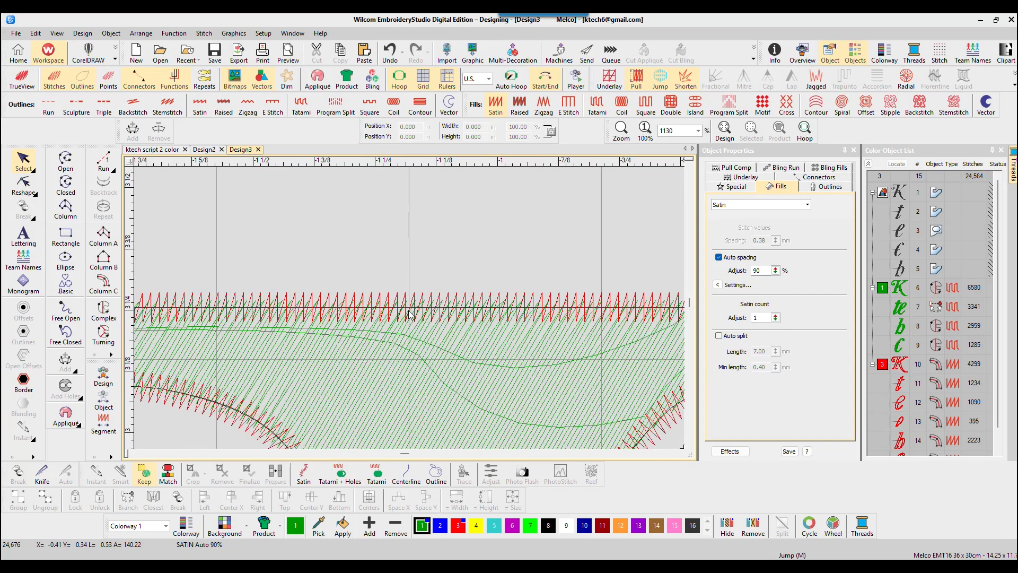
scroll(405, 316, down, 10)
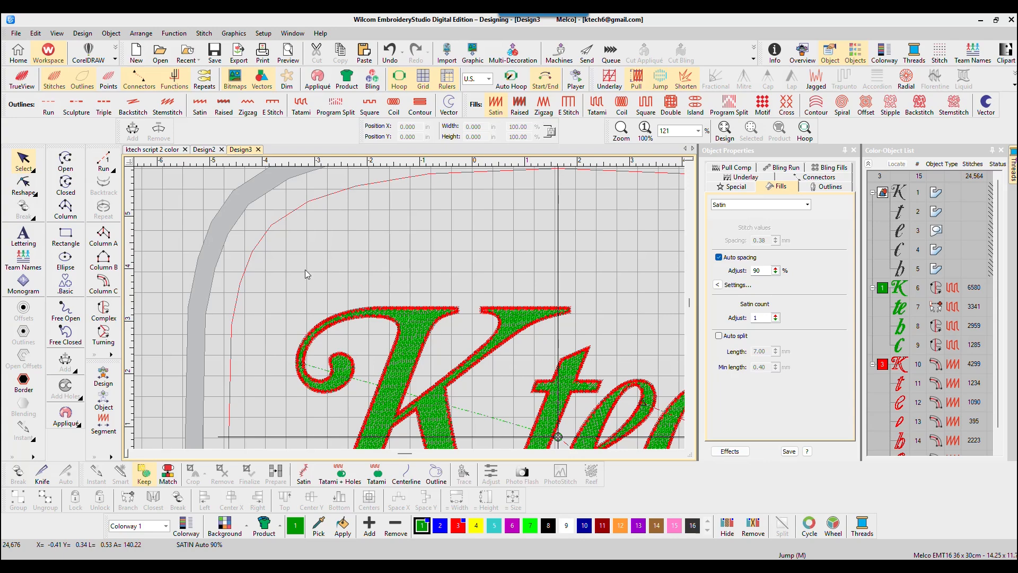
scroll(391, 254, down, 2)
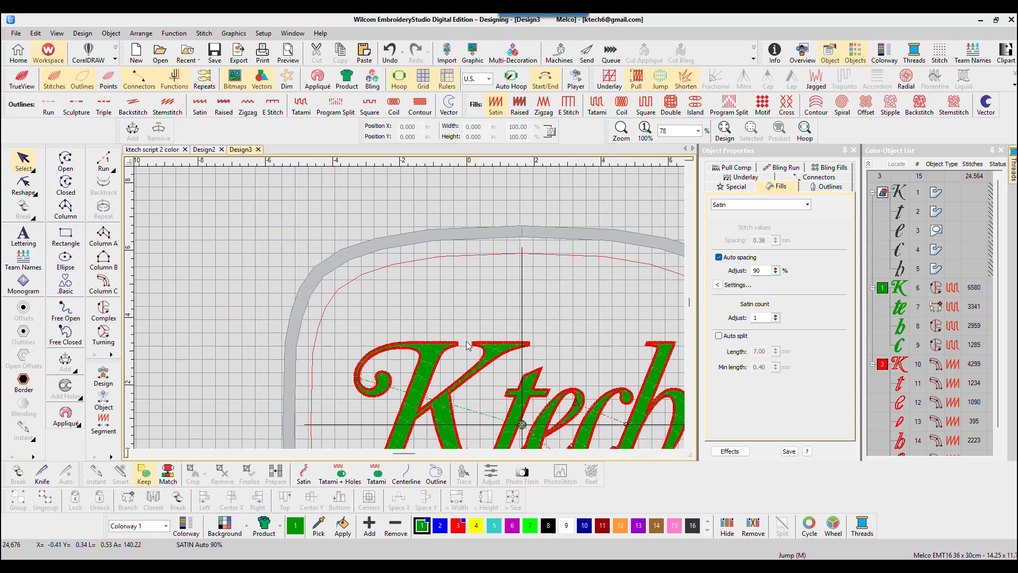
scroll(390, 280, down, 3)
scroll(359, 310, up, 4)
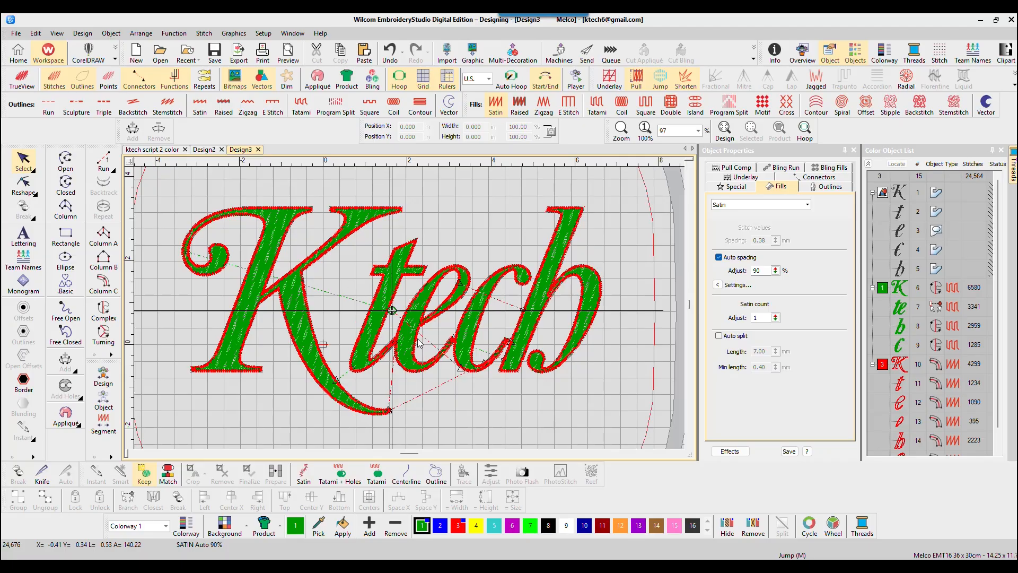
scroll(379, 336, down, 2)
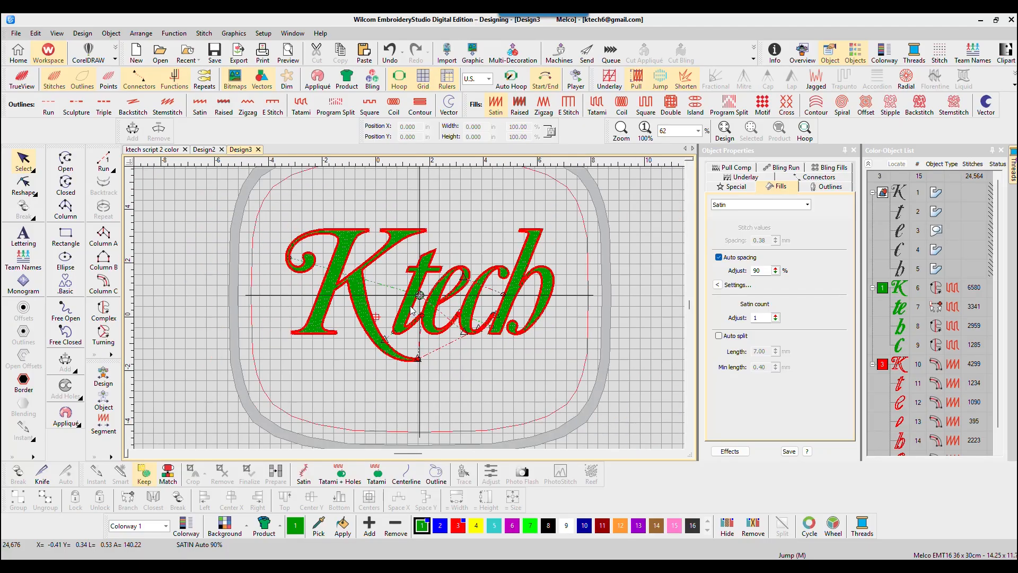
scroll(412, 311, down, 1)
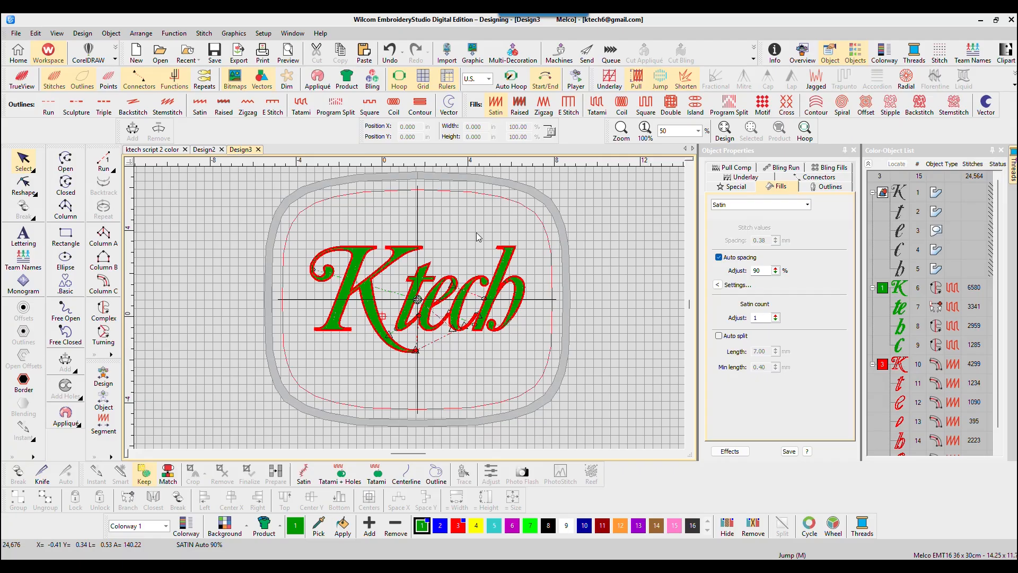